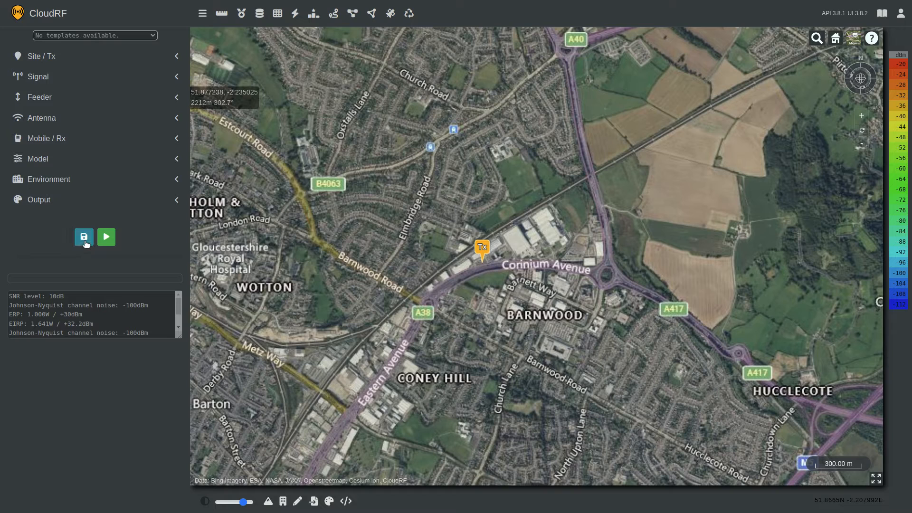
Step: View the options for saving, uploading and deleting templates, and leave without saving one
left_click(84, 237)
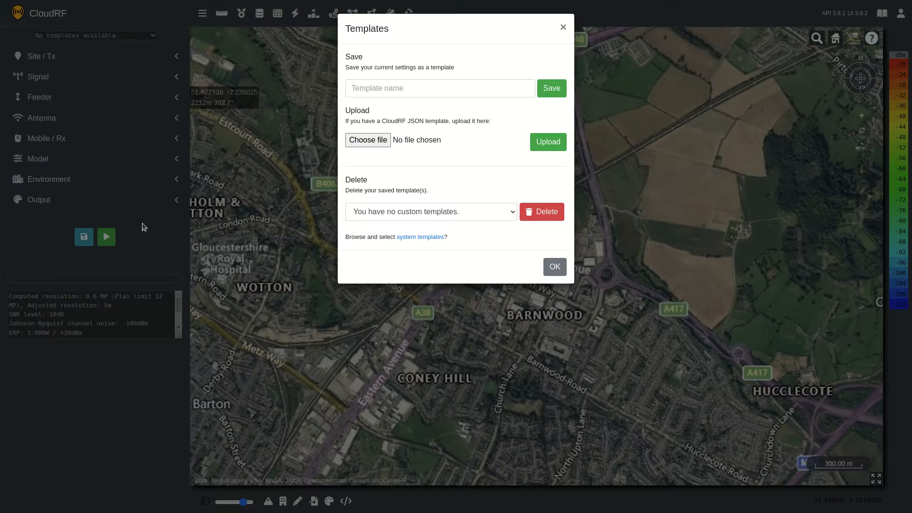
left_click(563, 27)
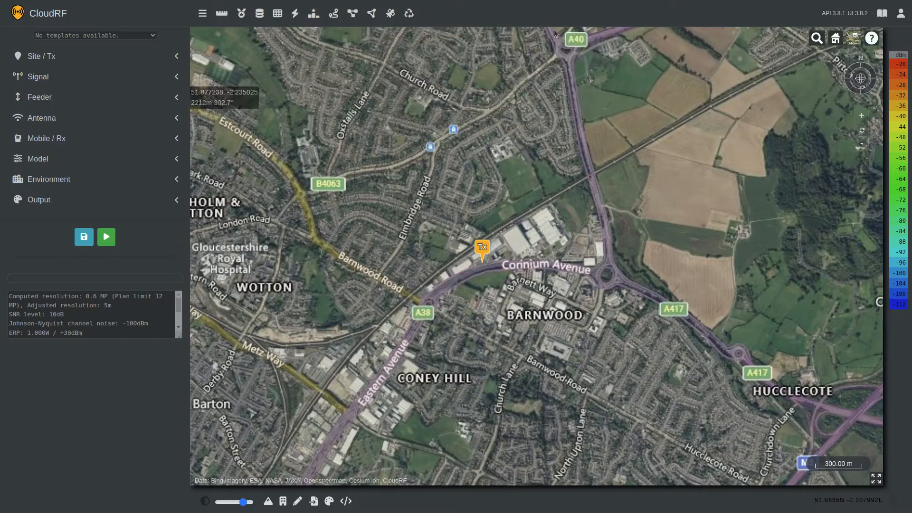
Step: Open the Site / Tx settings and inspect the coordinate fields and the transmitter's mast close-up in a tilted map view
left_click(66, 58)
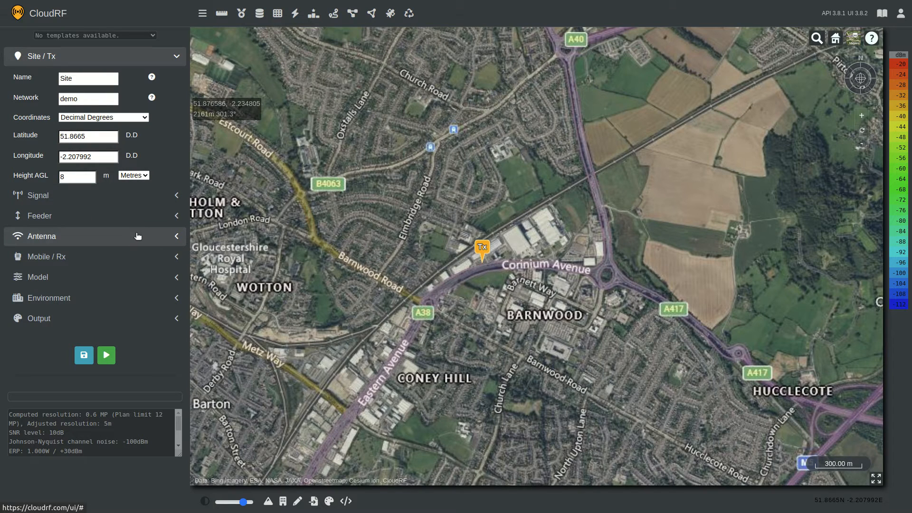
left_click(95, 76)
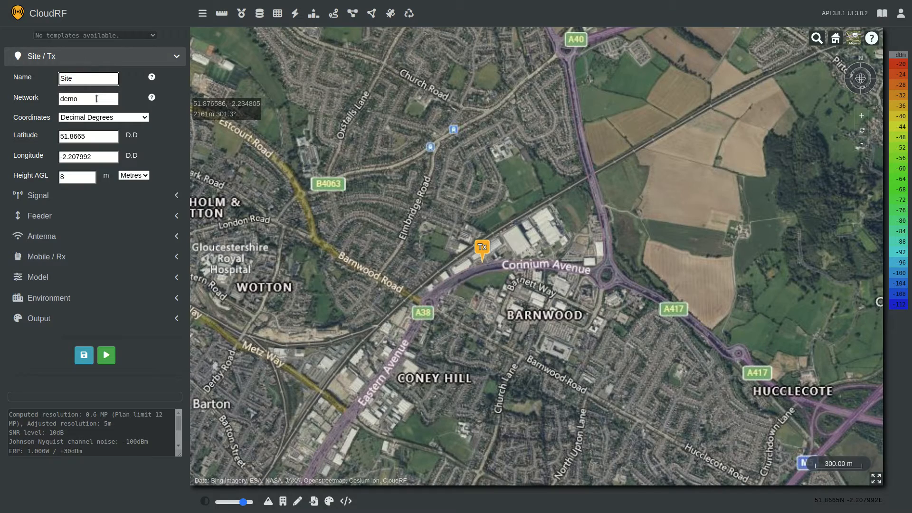
scroll(473, 245, "up", 5)
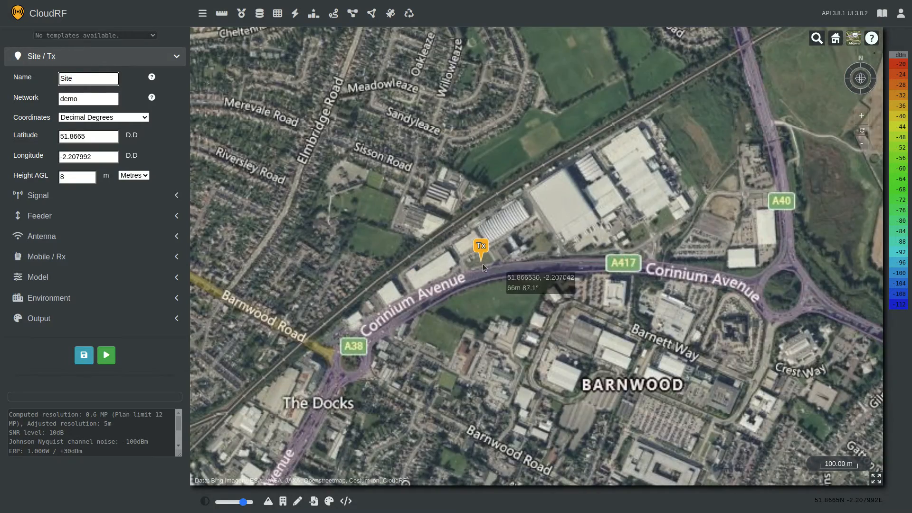
scroll(506, 260, "up", 7)
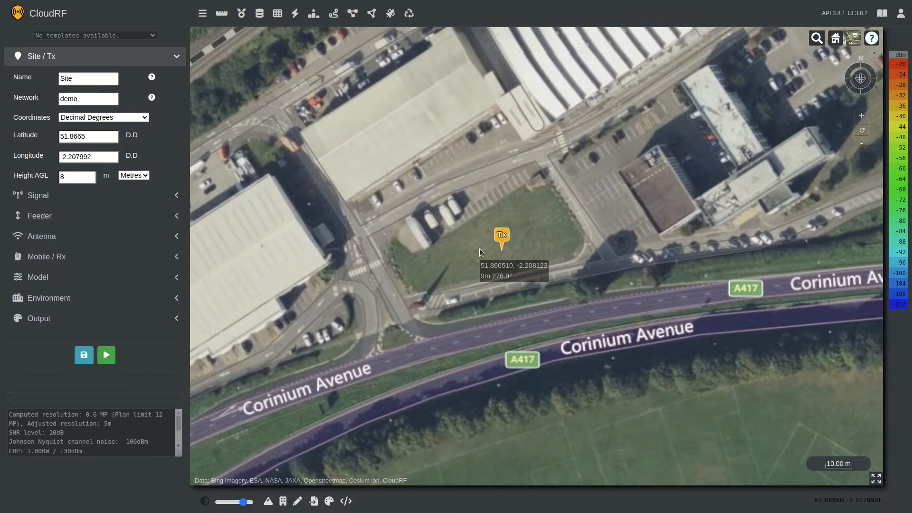
left_click(96, 139)
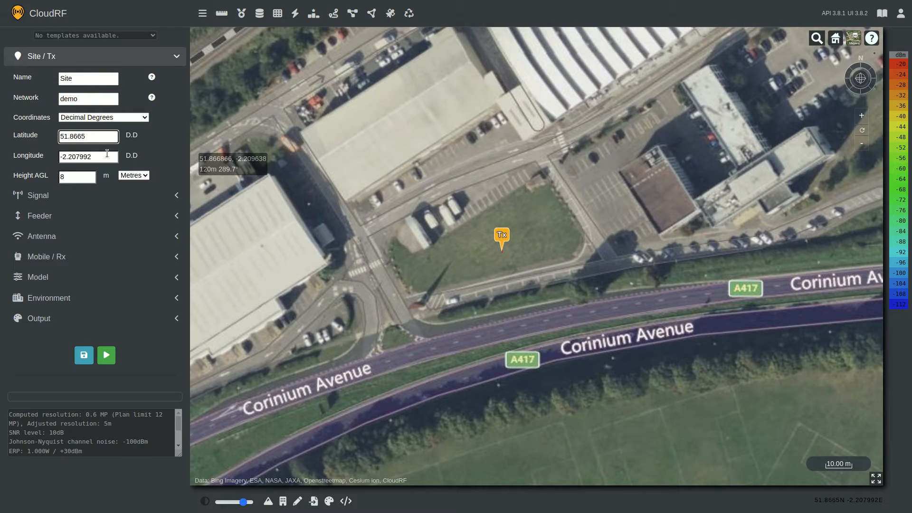
left_click(106, 121)
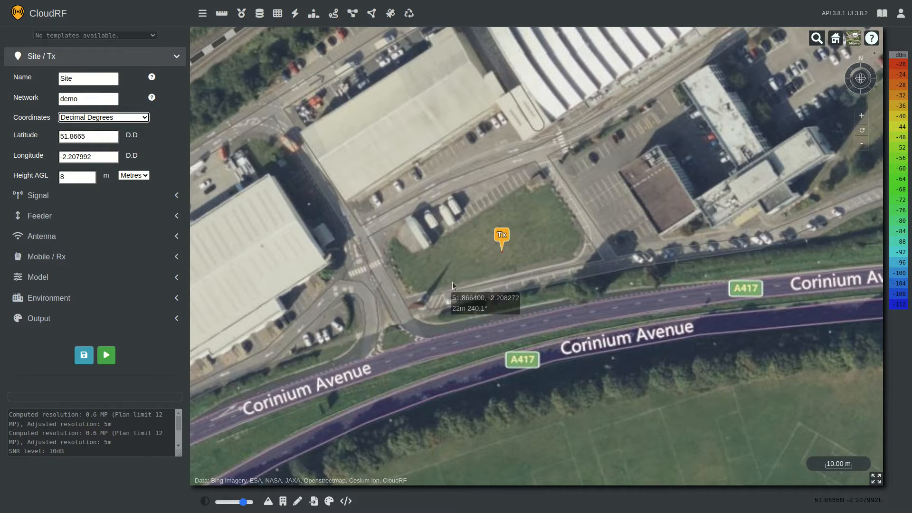
scroll(506, 251, "up", 10)
mouse_move(526, 184)
left_mouse_down()
mouse_move(540, 187)
mouse_move(541, 216)
left_mouse_up()
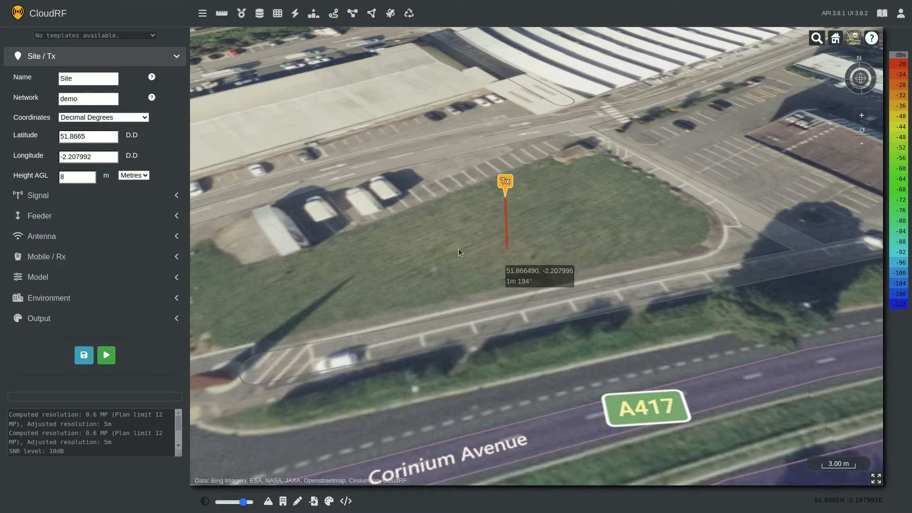
Step: Try a transmitter height of 80 m above ground, check it on the map, and restore 8 m
left_click(92, 181)
type("0")
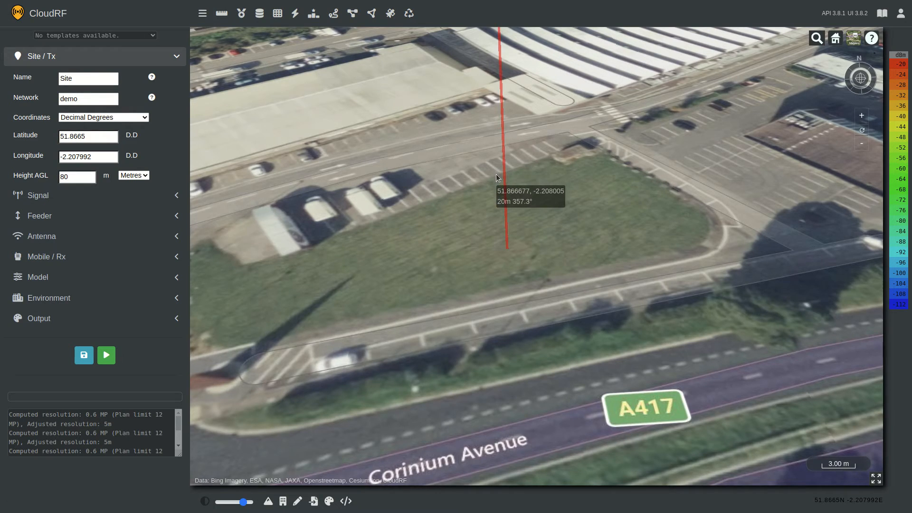
scroll(496, 180, "down", 5)
scroll(511, 224, "up", 5)
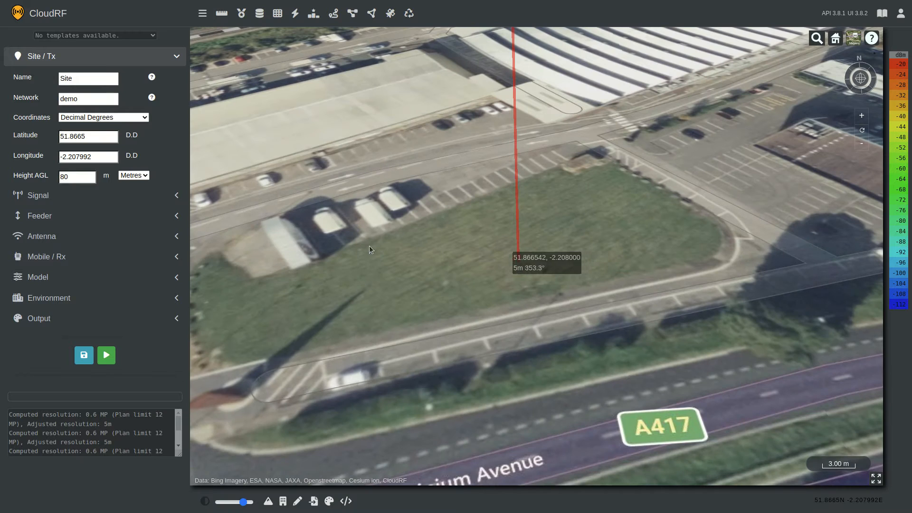
left_click(78, 177)
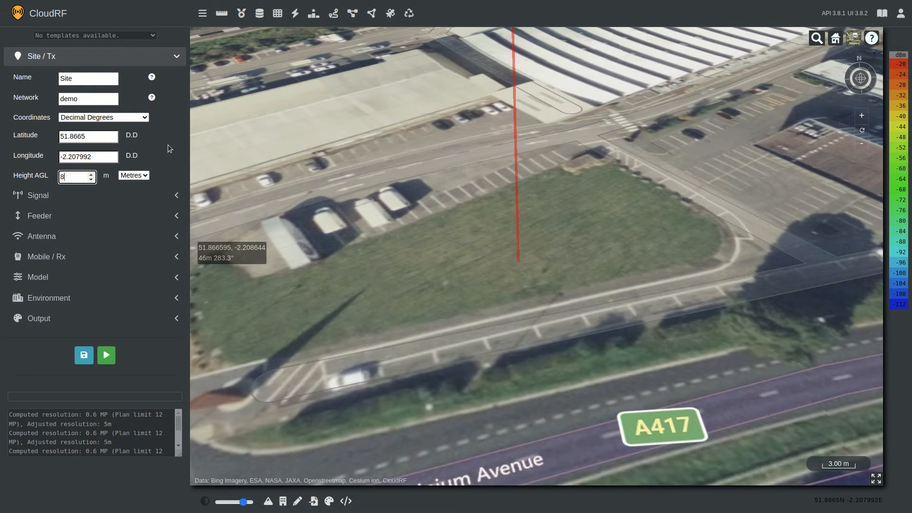
key("BackSpace")
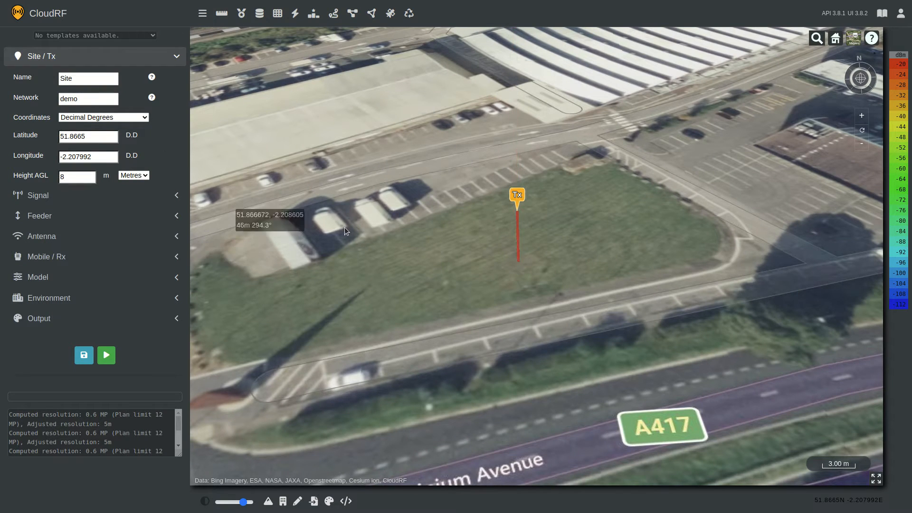
Step: Move the transmitter slightly east on the grass, to 51.866513, -2.207961, and identify it as site A in network DEMO
left_click(533, 255)
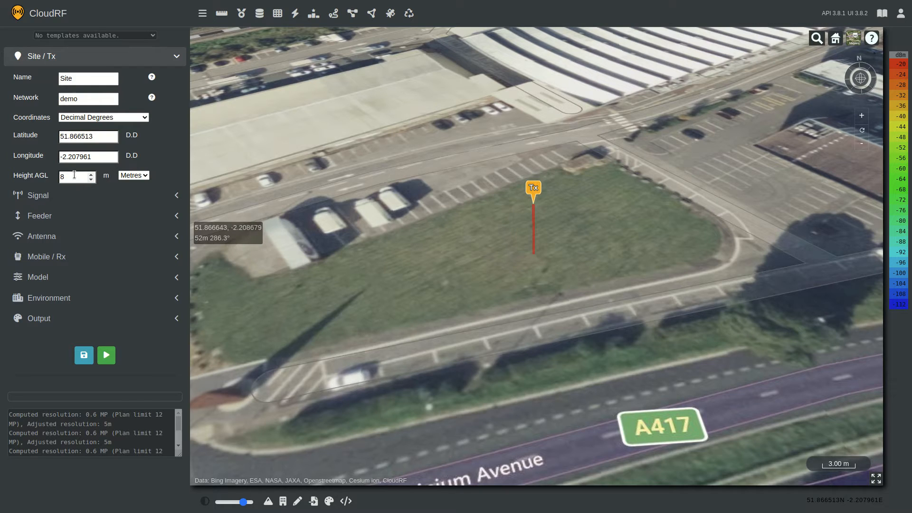
left_click(27, 92)
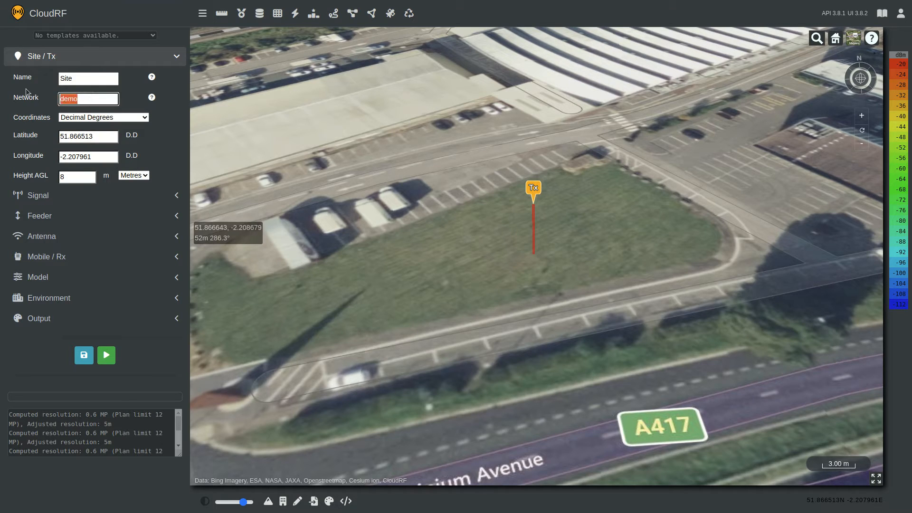
type("DEMO")
left_click(15, 74)
type("A")
left_click(142, 93)
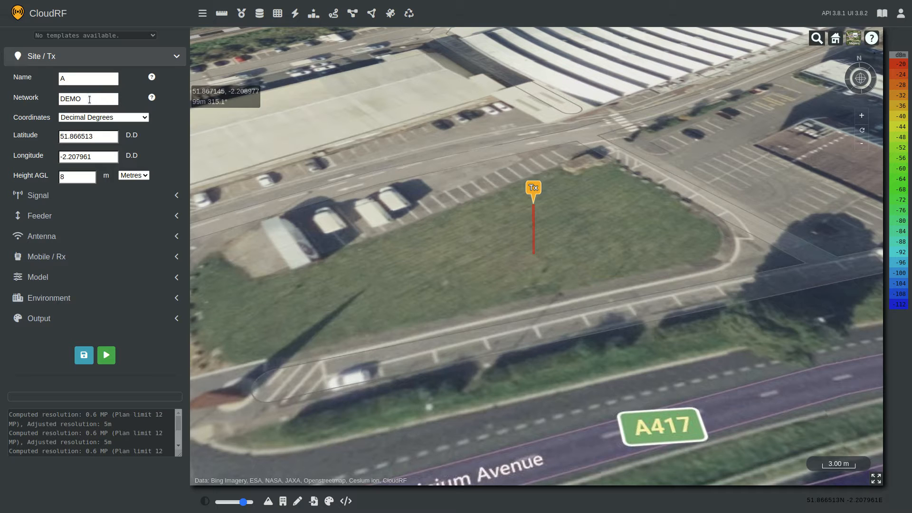
Step: View the archive of saved calculations for the demo network and return to the map
left_click(265, 19)
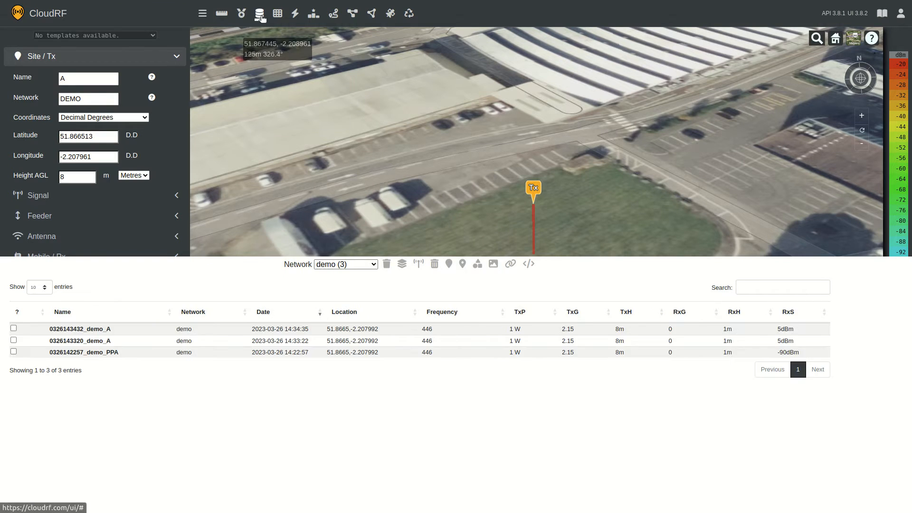
left_click(259, 16)
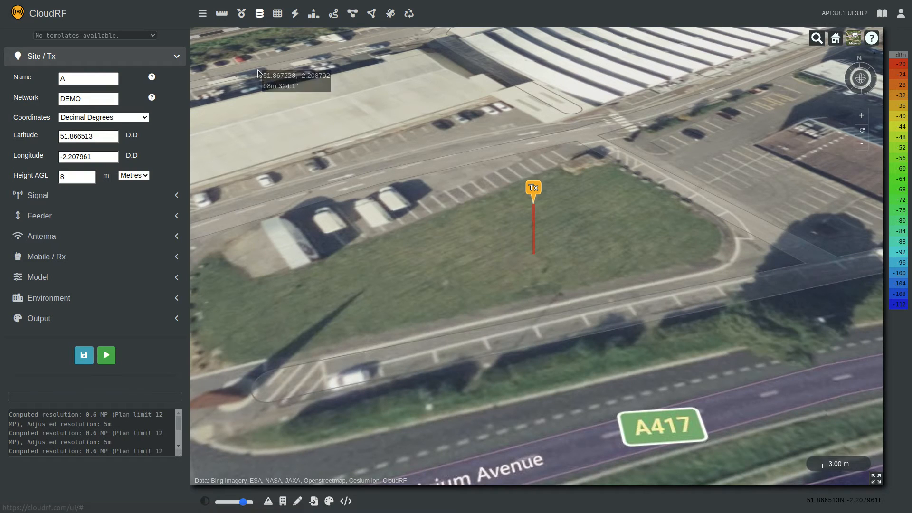
scroll(428, 199, "down", 5)
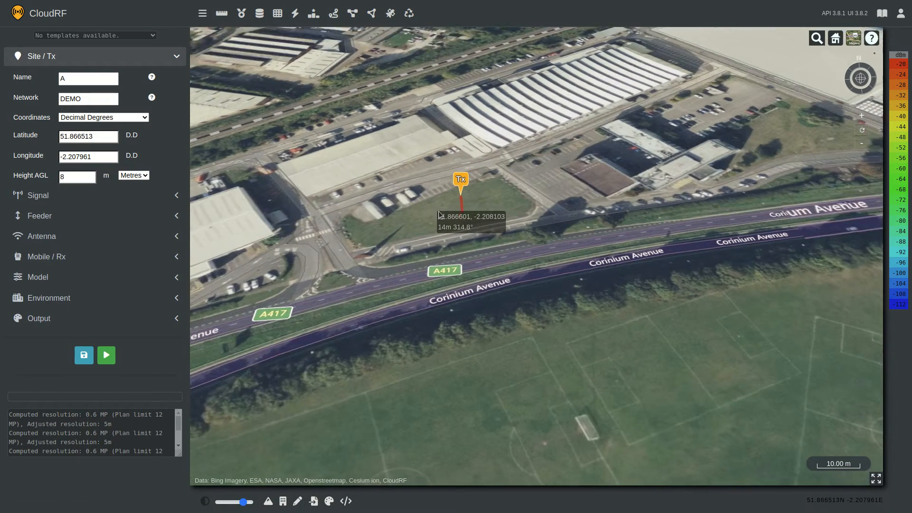
scroll(470, 228, "up", 3)
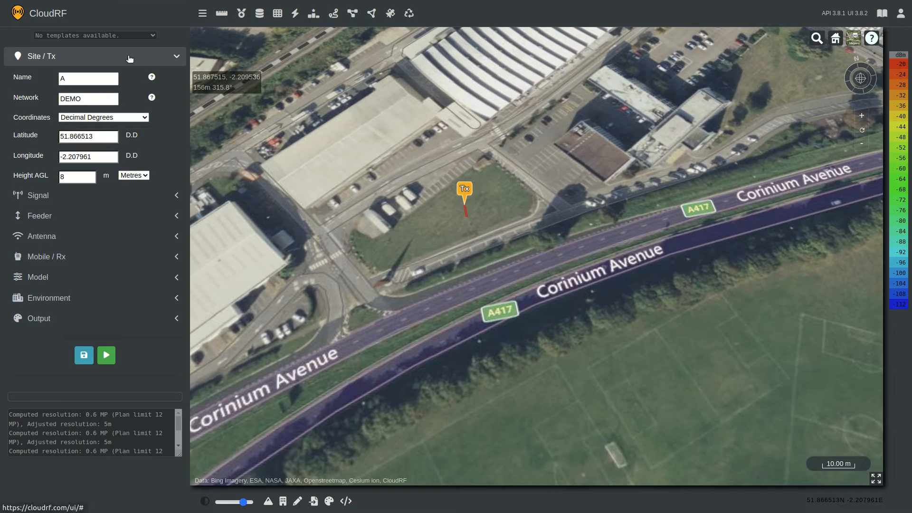
Step: Switch from the Site / Tx settings to the transmitter's Signal settings
left_click(103, 57)
left_click(104, 79)
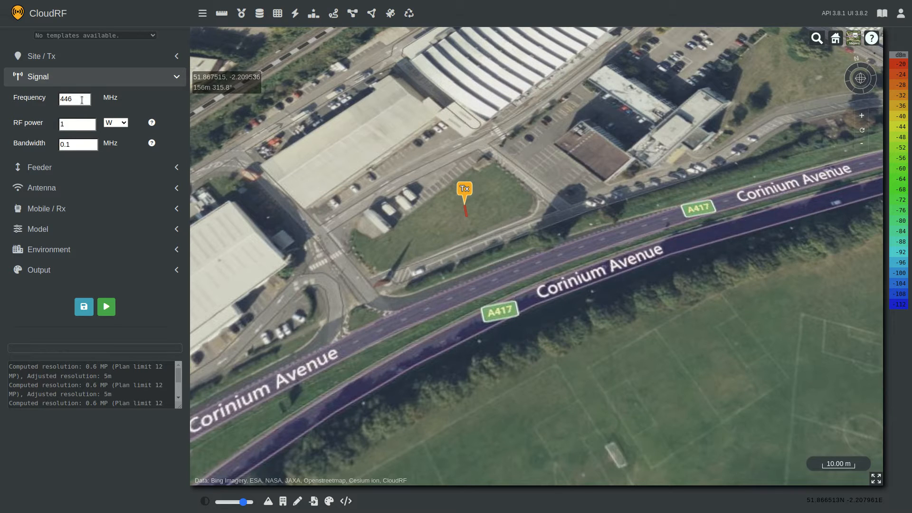
scroll(476, 218, "up", 5)
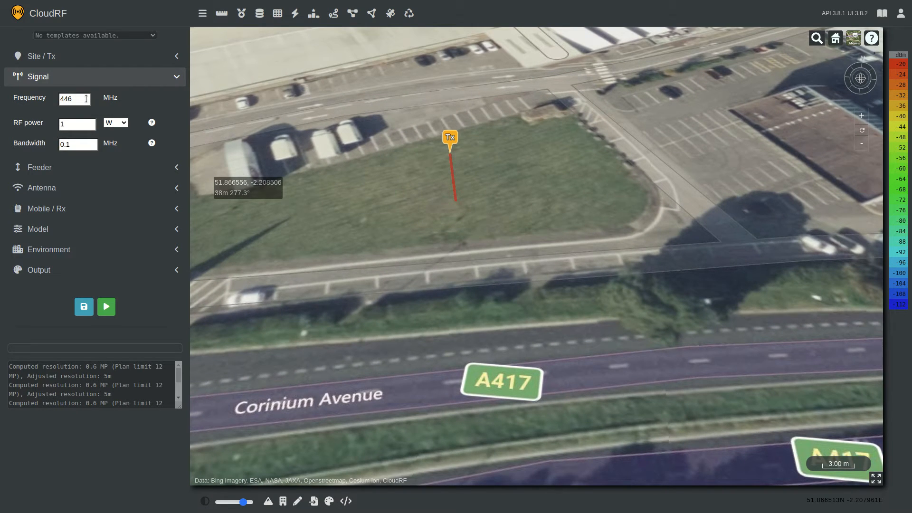
Step: Try a signal frequency of 1 MHz and restore the frequency to 446 MHz
double_click(86, 99)
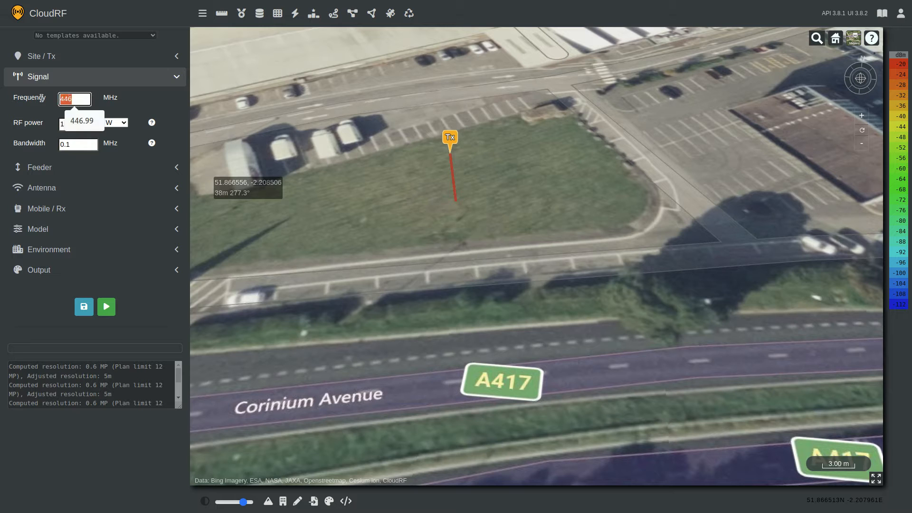
type("1")
left_click(146, 99)
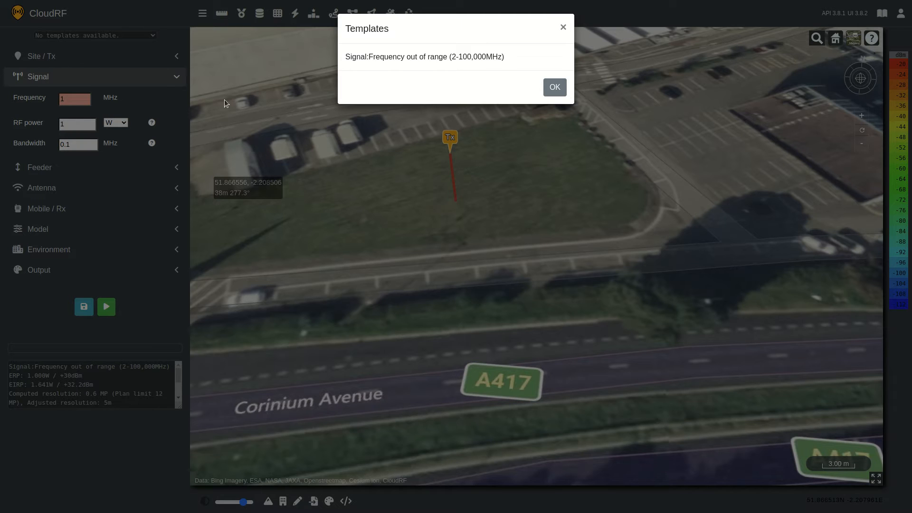
left_click(554, 87)
left_click_drag(69, 102, 29, 95)
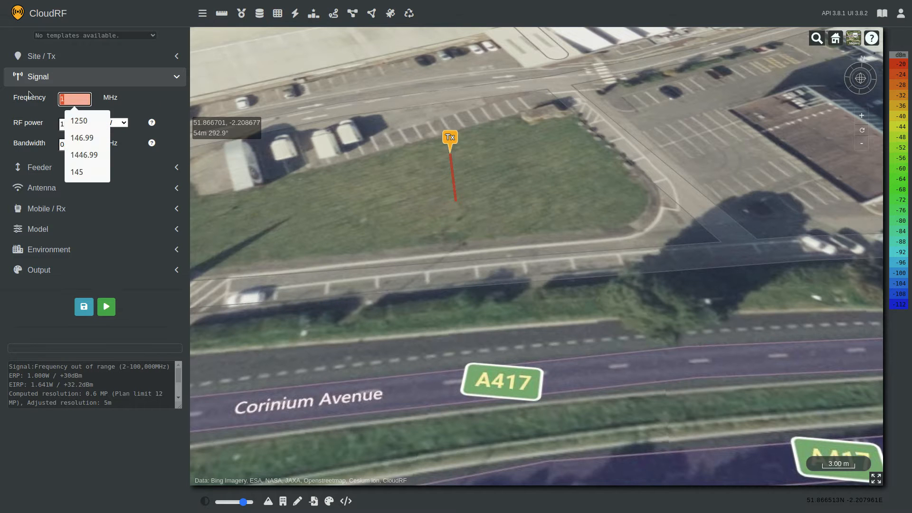
type("446")
Step: Try dBm as the RF power unit and switch it back to watts
left_click(79, 124)
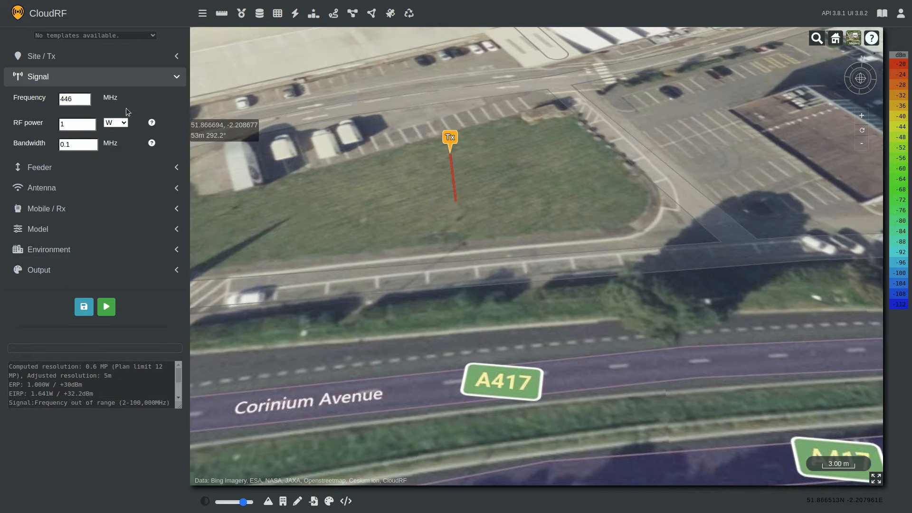
left_click(78, 124)
left_click(119, 122)
left_click(118, 142)
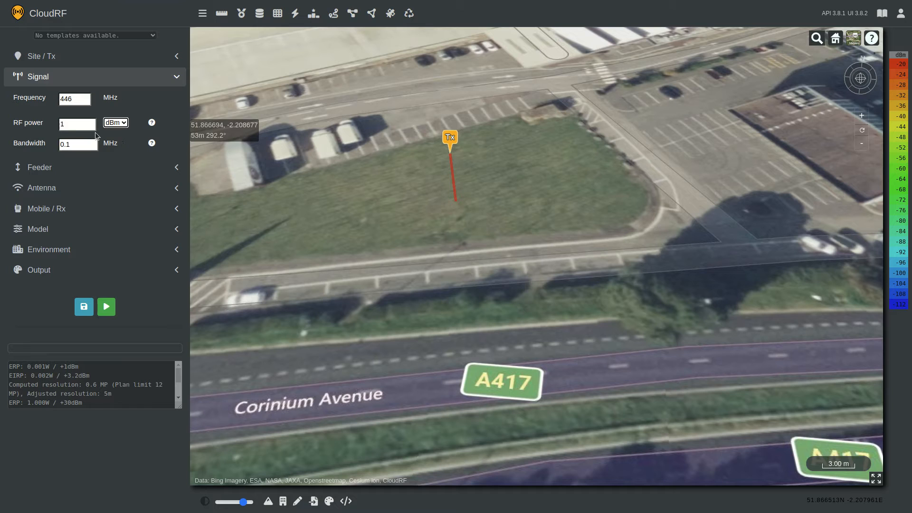
left_click(122, 122)
left_click(118, 135)
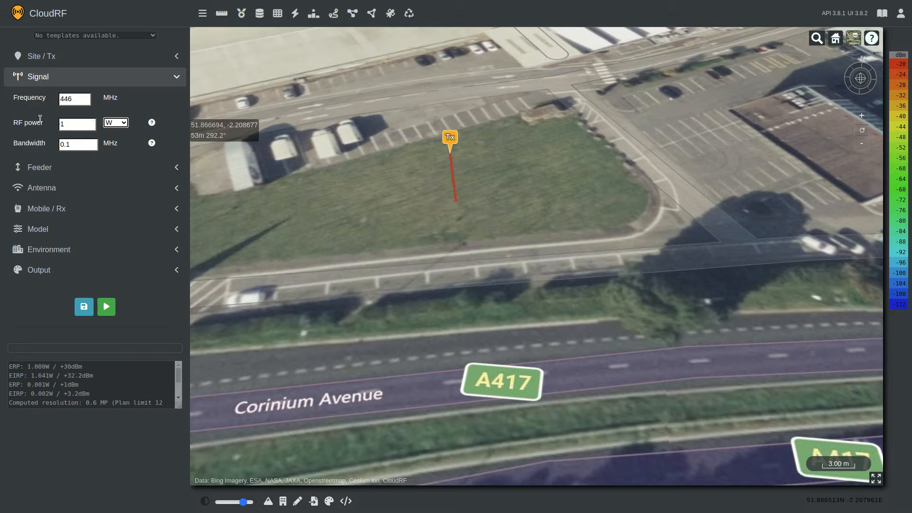
left_click(71, 126)
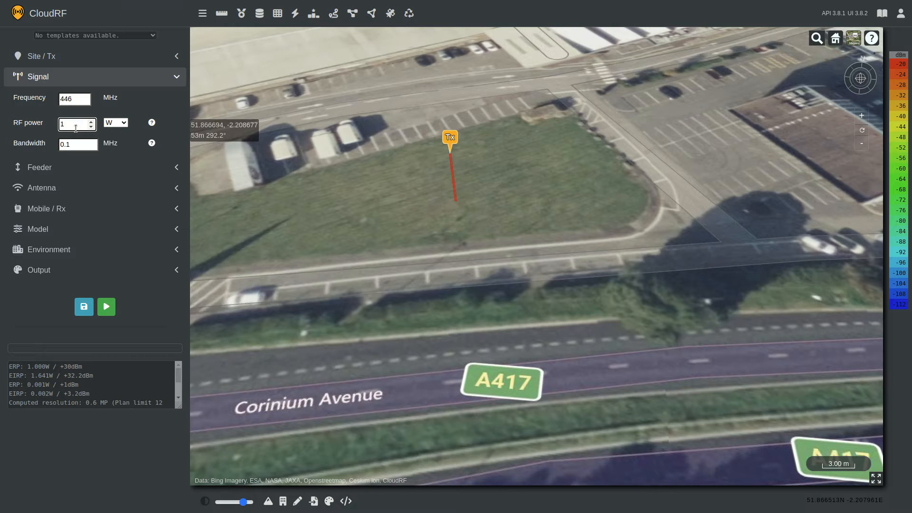
Step: Set the signal bandwidth to 0.01 MHz and acknowledge the channel noise update
left_click(77, 145)
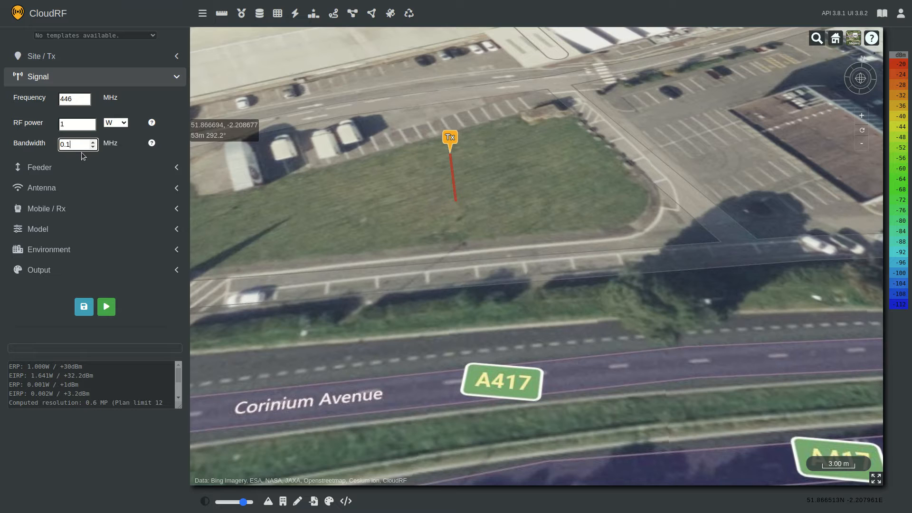
key("BackSpace")
type("01")
left_click(133, 146)
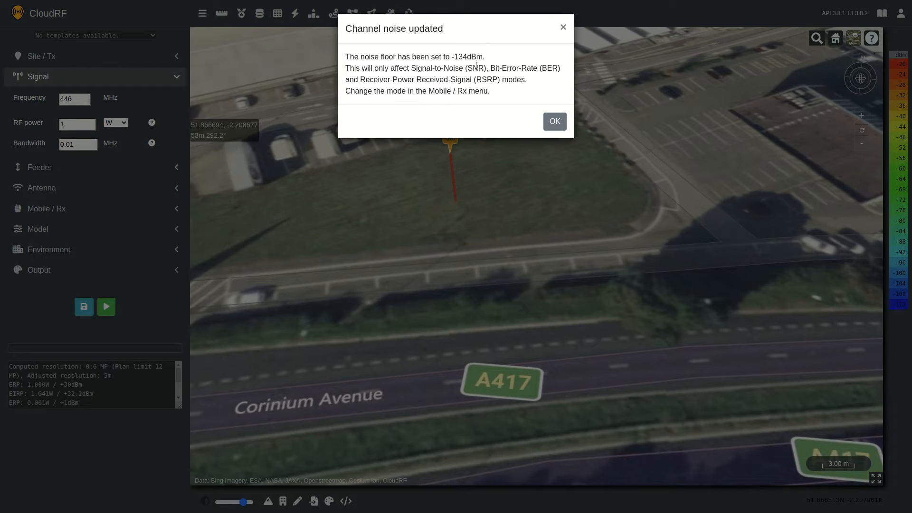
left_click(555, 122)
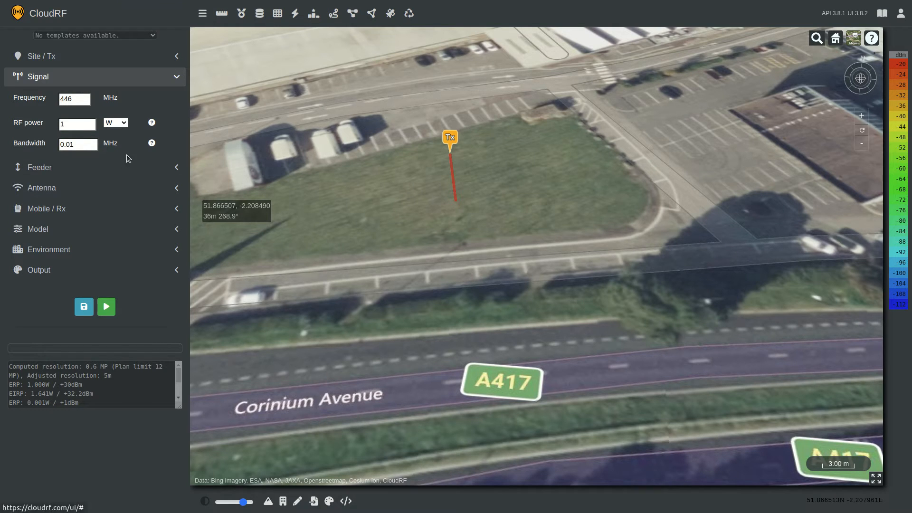
Step: Open the Feeder settings, try the Belden 8237 (RG-8) coaxial type and return to Belden 8215 (RG-6A)
left_click(144, 78)
left_click(72, 103)
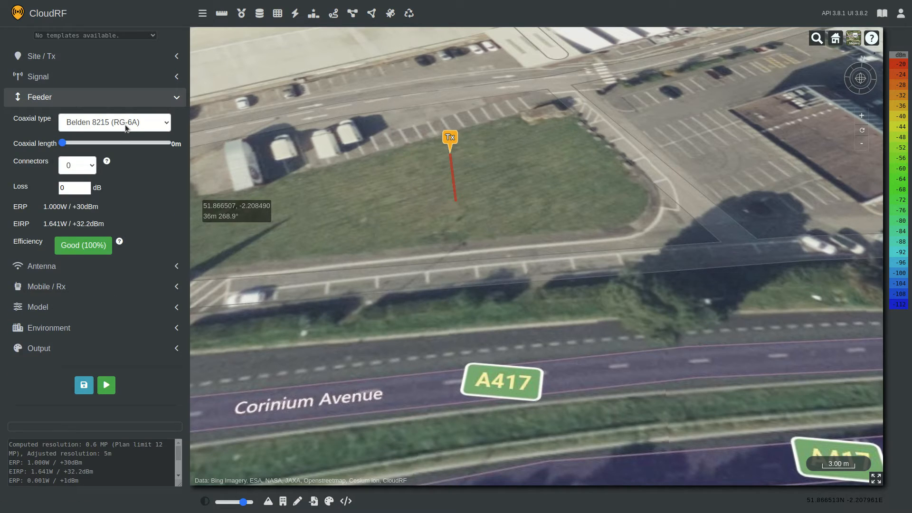
key("Down")
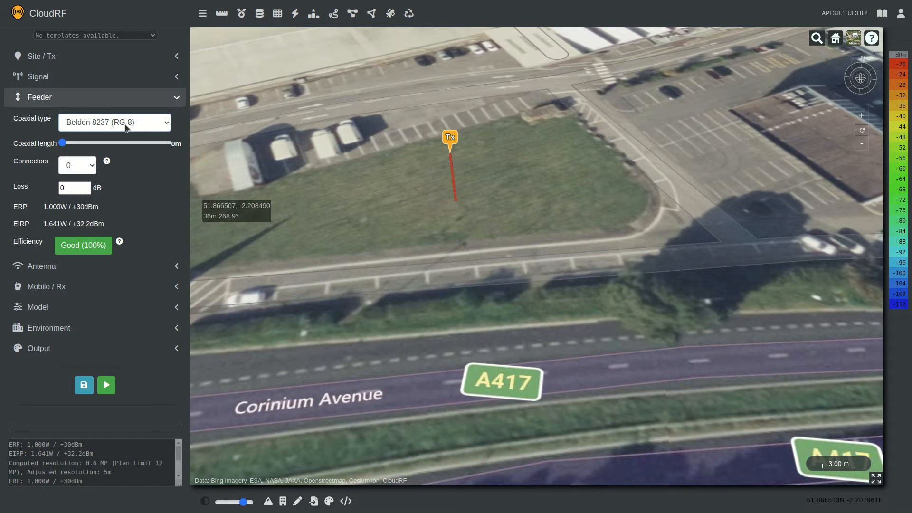
key("Up")
left_click_drag(453, 115, 537, 379)
scroll(537, 380, "down", 5)
left_click_drag(530, 228, 527, 295)
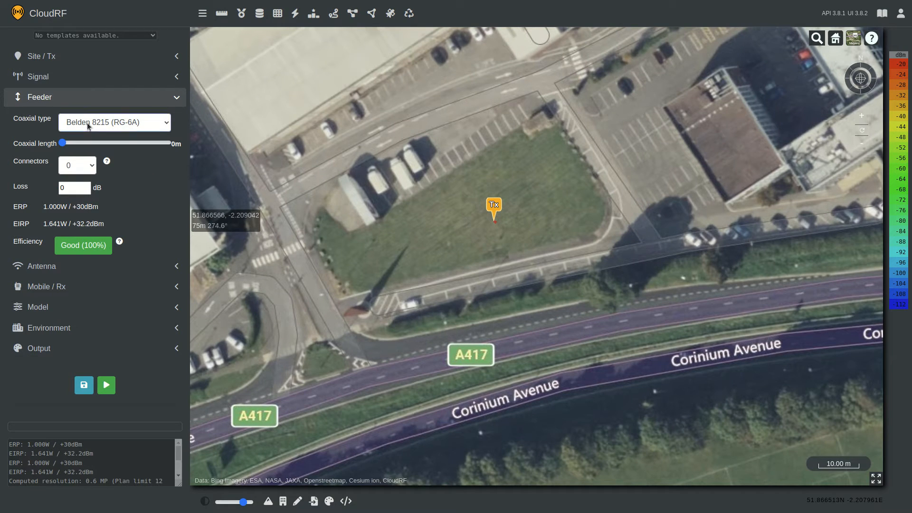
Step: Set the feeder's coaxial length to 30 m and its connectors to 2, then collapse the Feeder settings
mouse_move(63, 144)
left_mouse_down()
mouse_move(83, 145)
mouse_move(73, 145)
left_mouse_up()
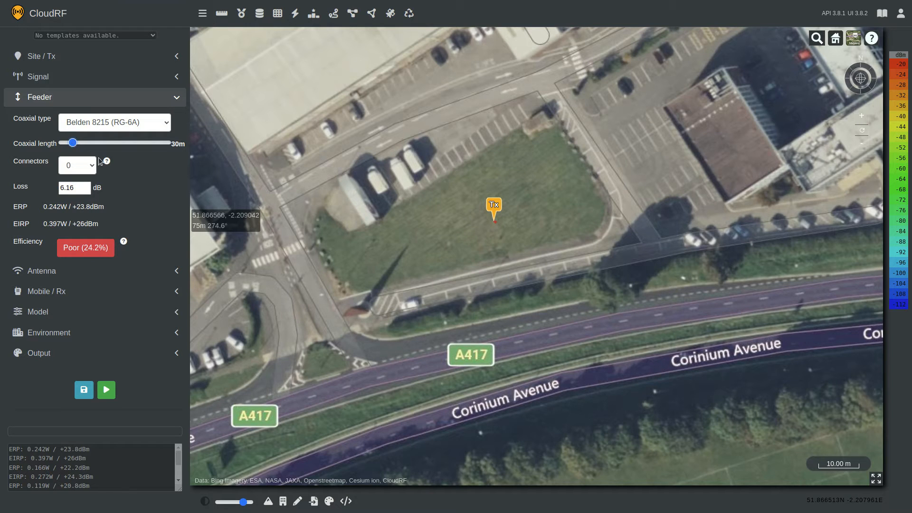
left_click(81, 198)
left_click(105, 190)
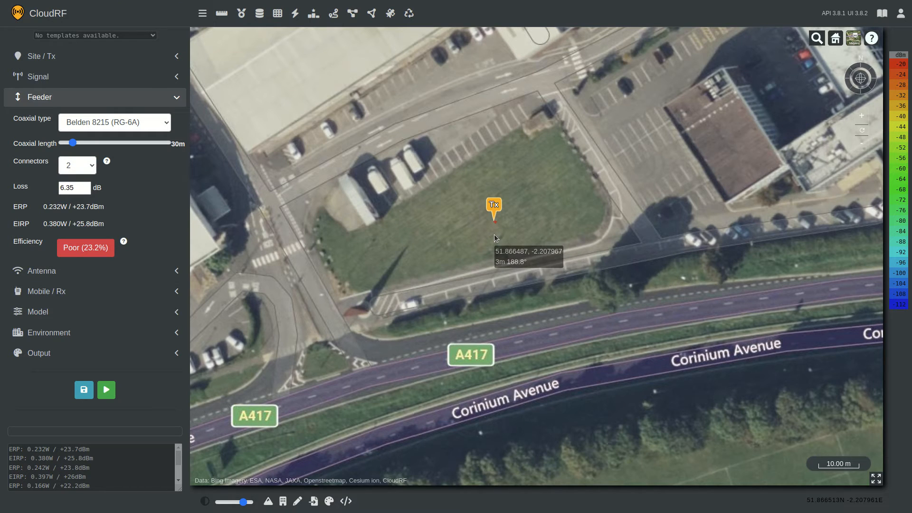
scroll(494, 242, "up", 5)
left_click(123, 98)
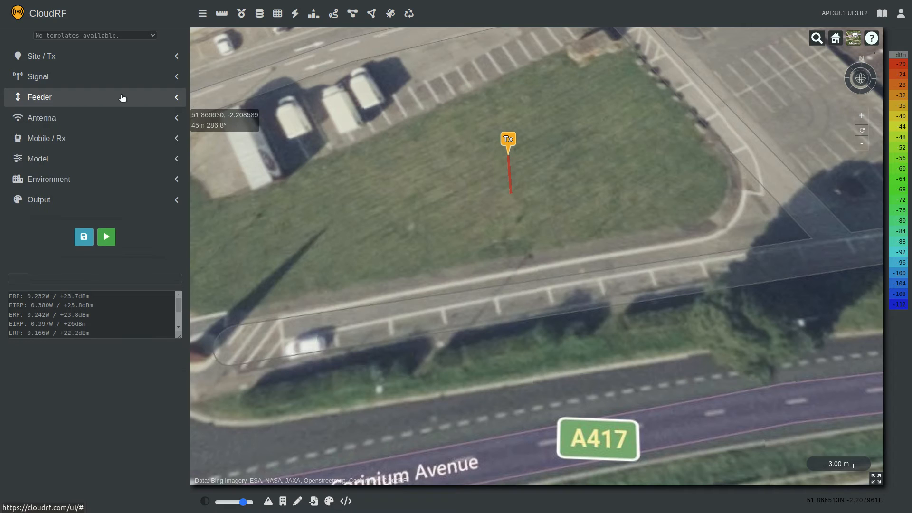
Step: Review the Antenna settings, including the pattern, polarisation and gain, and collapse the section
left_click(125, 120)
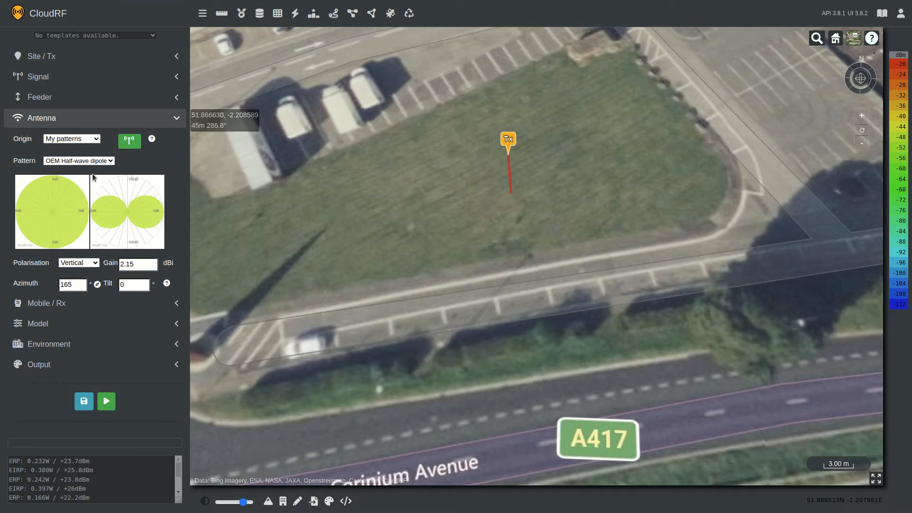
left_click(145, 264)
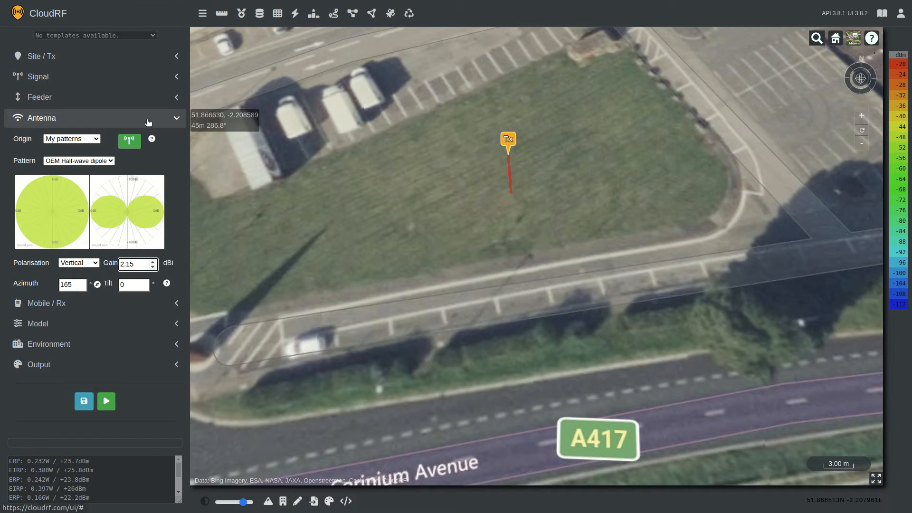
left_click(146, 122)
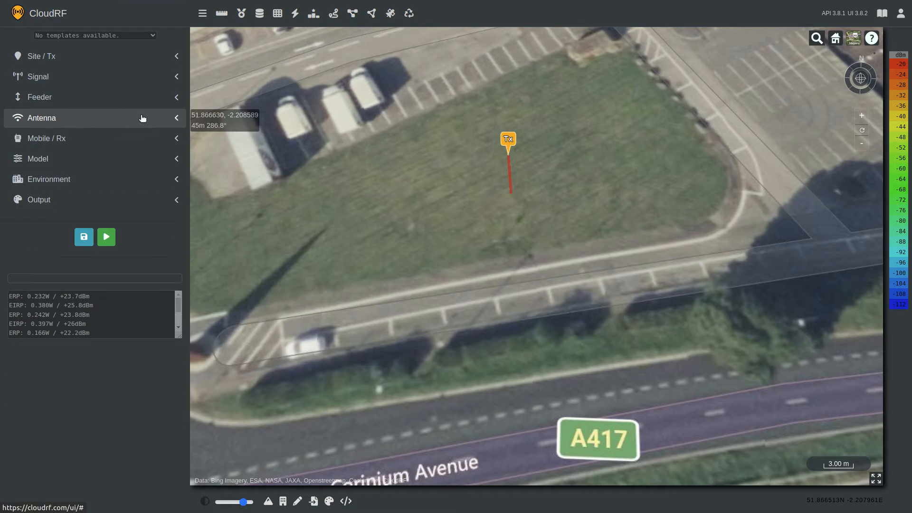
Step: With the Mobile / Rx settings open, profile a path to a receiver on the A417 about 0.44 km east of the transmitter and close the profile
left_click(128, 139)
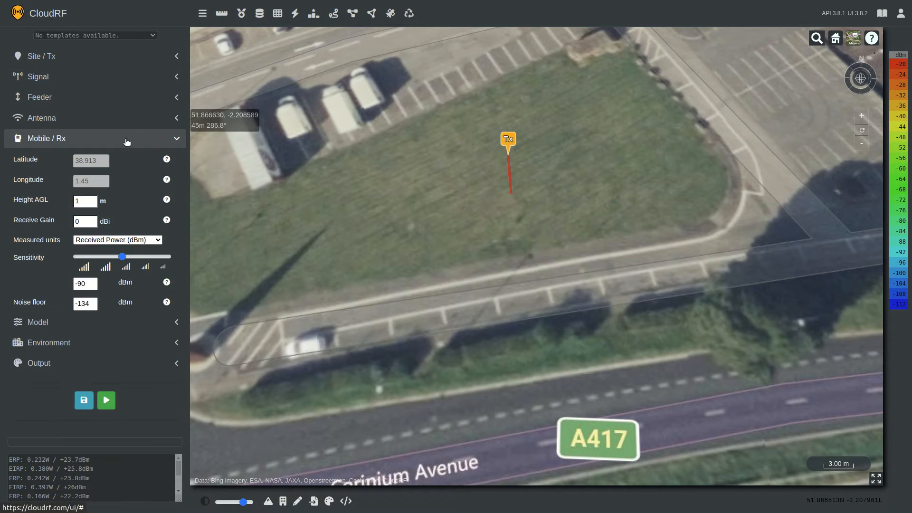
scroll(480, 221, "down", 5)
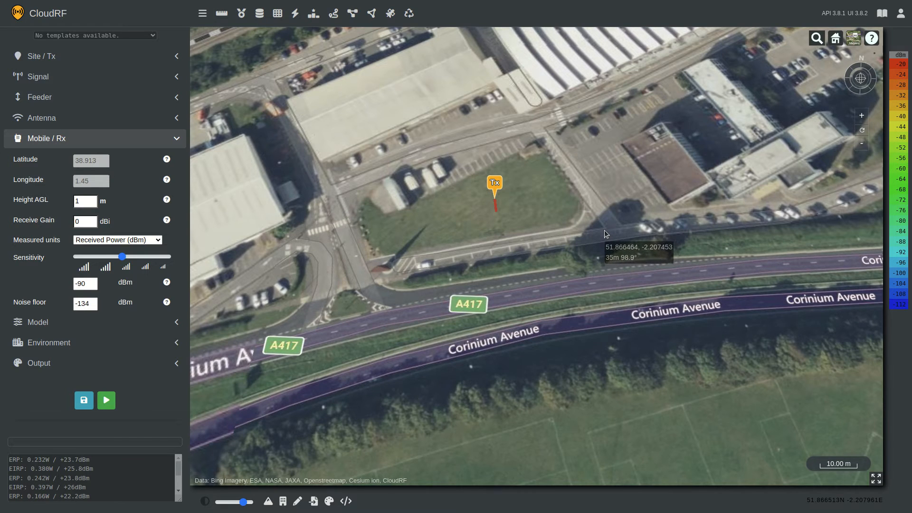
left_click(222, 14)
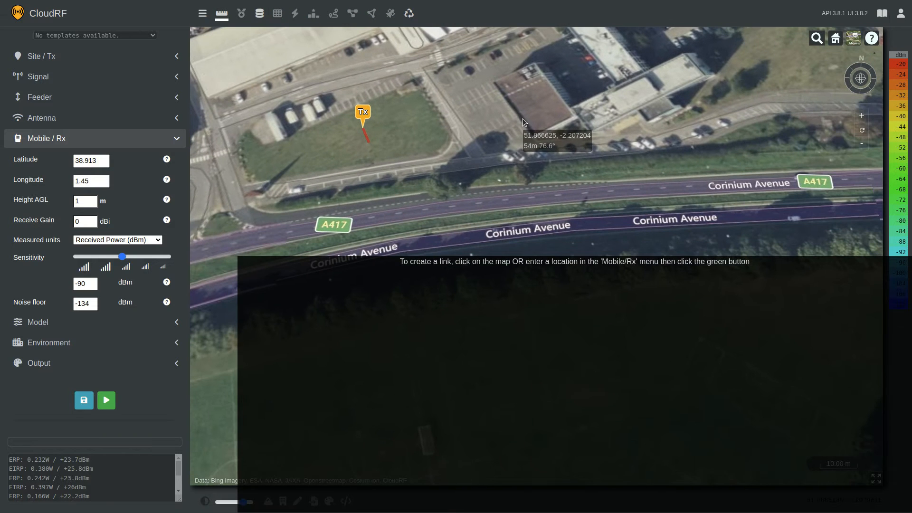
mouse_move(650, 178)
left_mouse_down()
mouse_move(509, 175)
mouse_move(576, 177)
left_mouse_up()
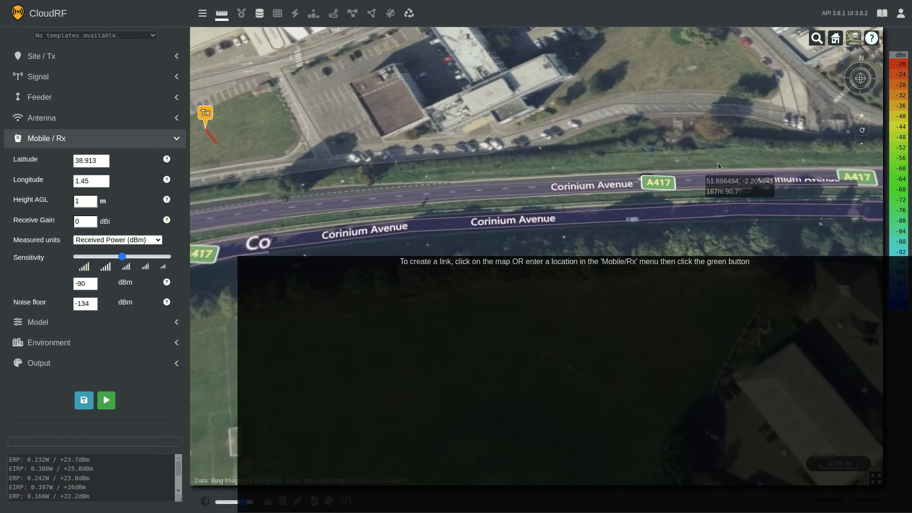
left_click_drag(757, 158, 513, 179)
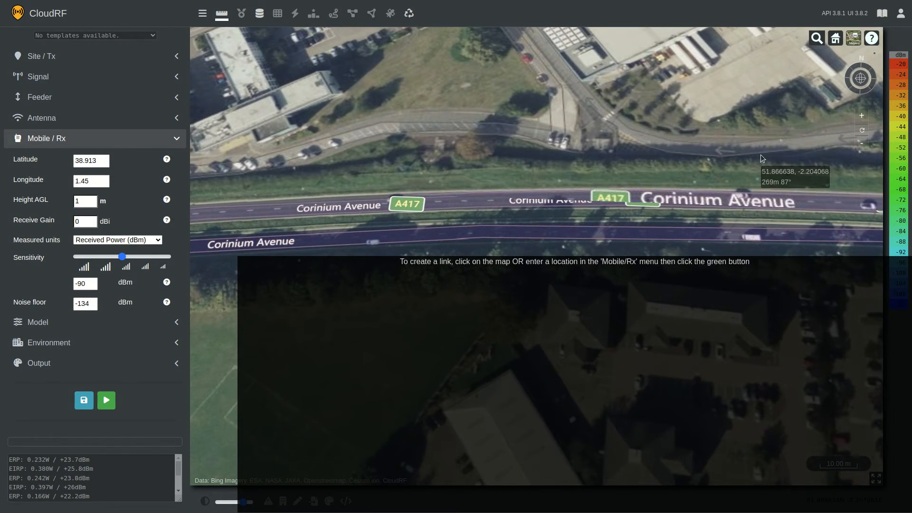
left_click_drag(764, 155, 327, 164)
left_click_drag(735, 180, 480, 116)
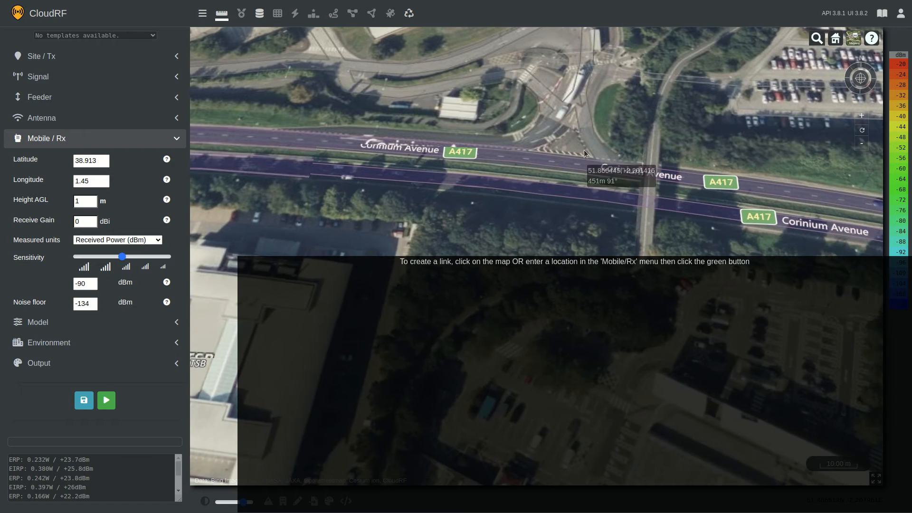
left_click(568, 152)
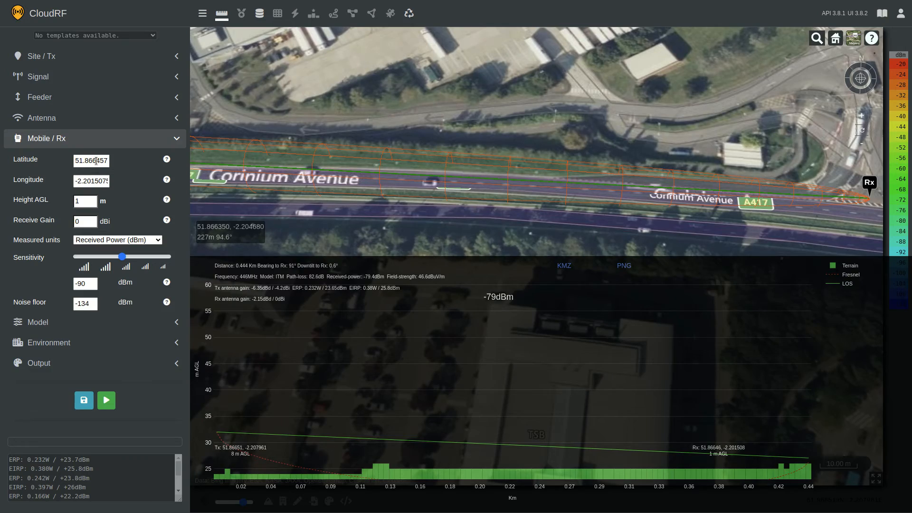
scroll(378, 169, "down", 5)
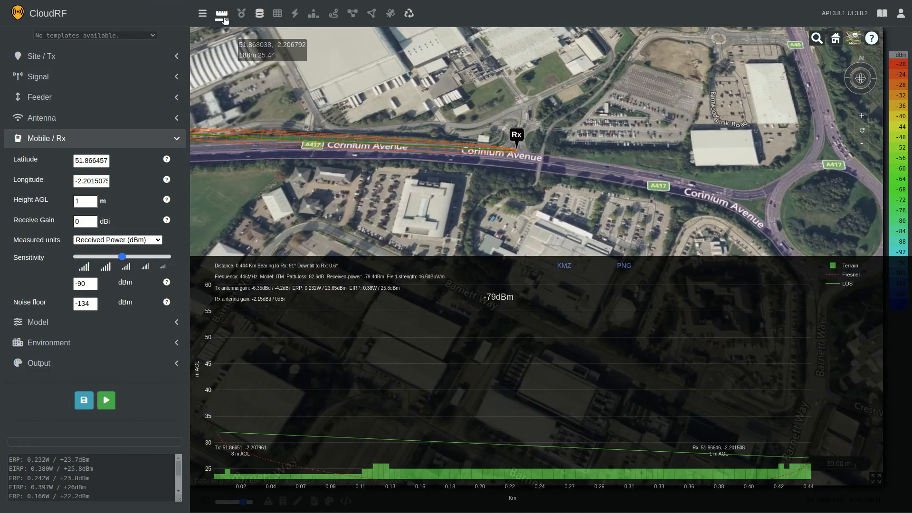
left_click(222, 17)
left_click_drag(378, 183, 748, 222)
scroll(587, 212, "up", 5)
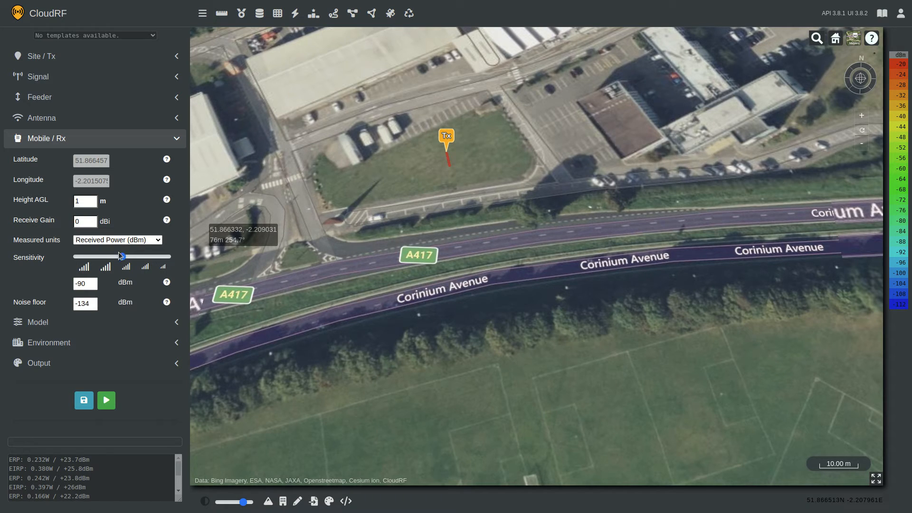
Step: Try Path Loss, Signal to Noise Ratio, Bit-Error-Rate and RSRP as measured units and return to Received Power (dBm)
key("Up")
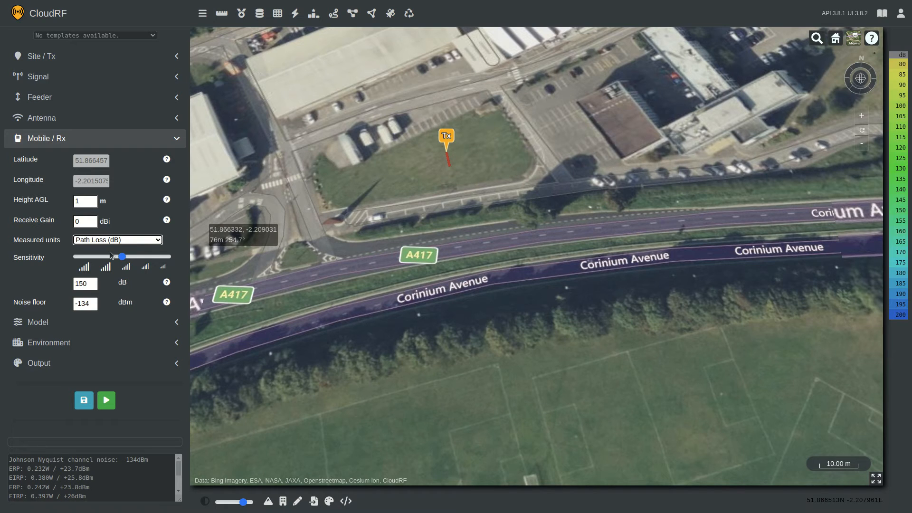
key("Down")
key("Down")
key("Down")
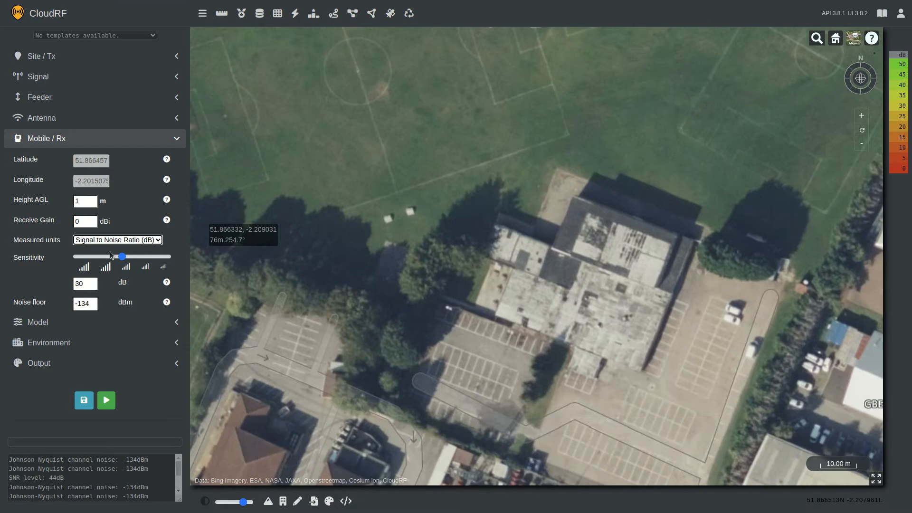
key("Down")
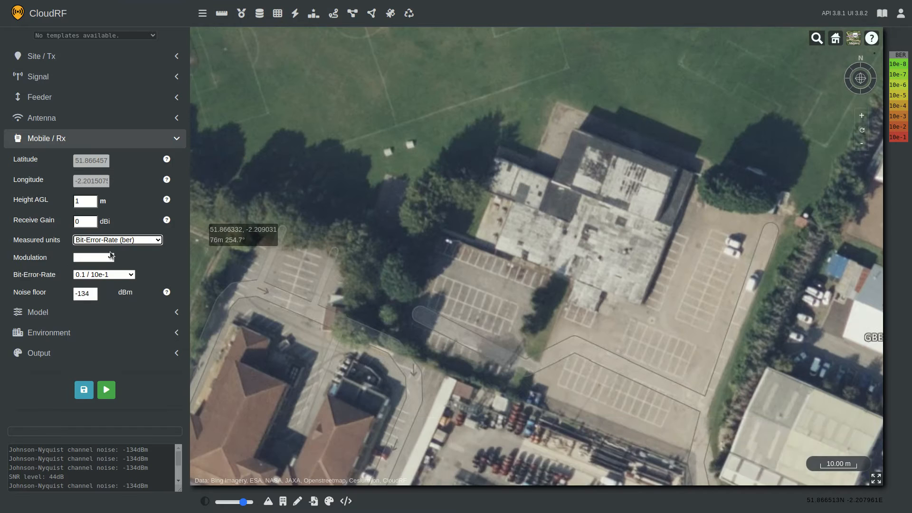
key("Down")
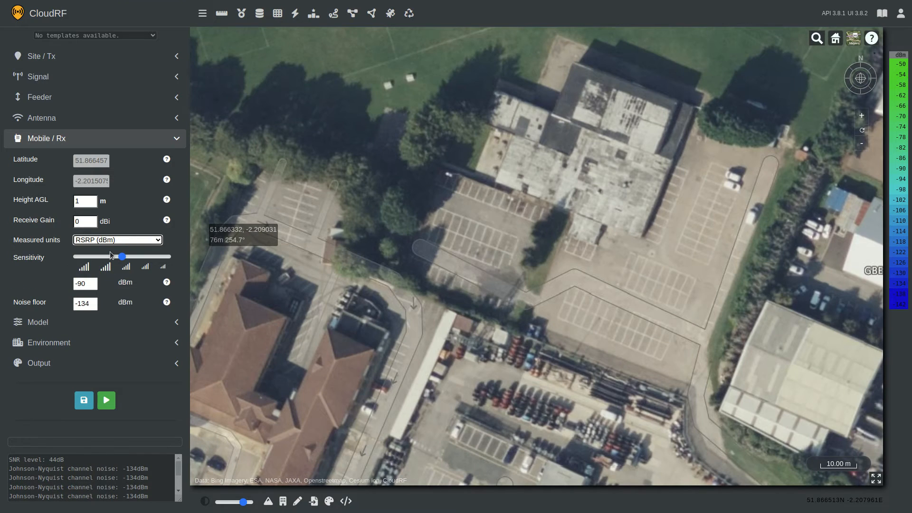
key("Down")
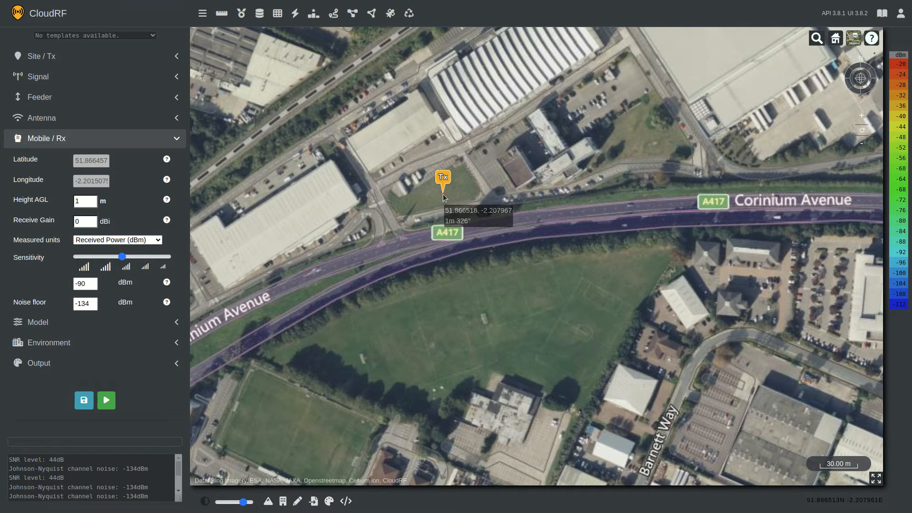
left_click(86, 284)
left_click(121, 147)
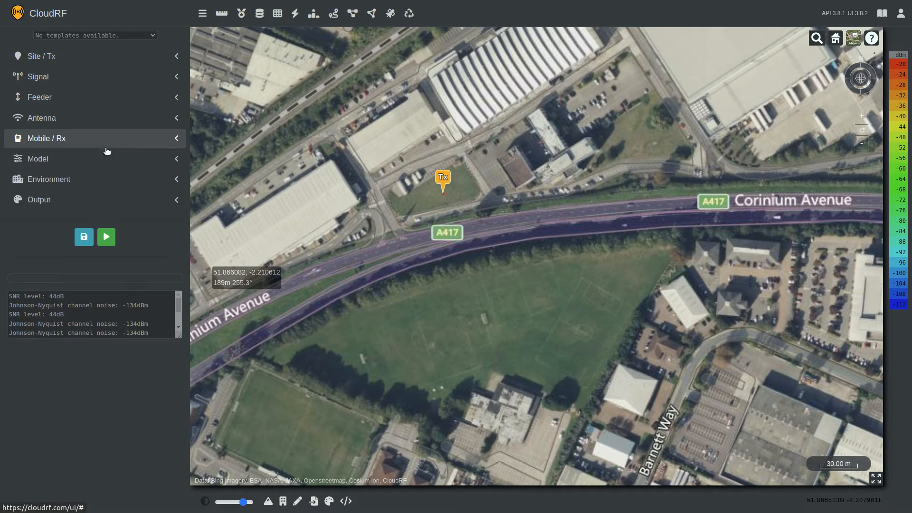
Step: Try the ITU-R P.525 (Optimistic) propagation model, dismiss its warning and return to ITM / Longley-Rice (< 20GHz)
left_click(105, 158)
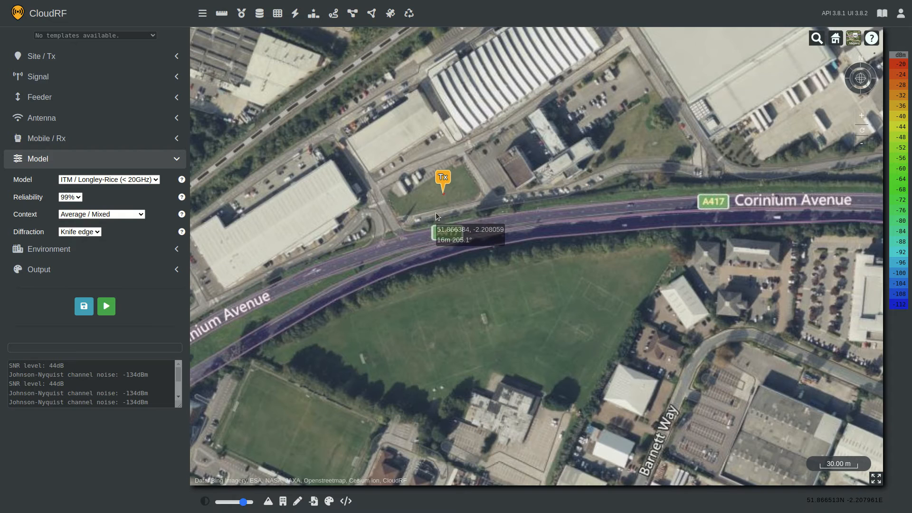
left_click_drag(435, 212, 466, 227)
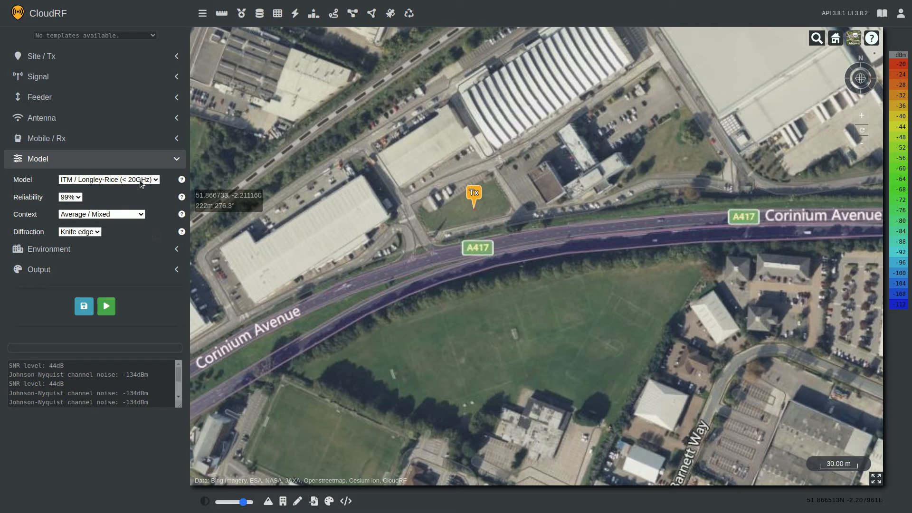
left_click(112, 264)
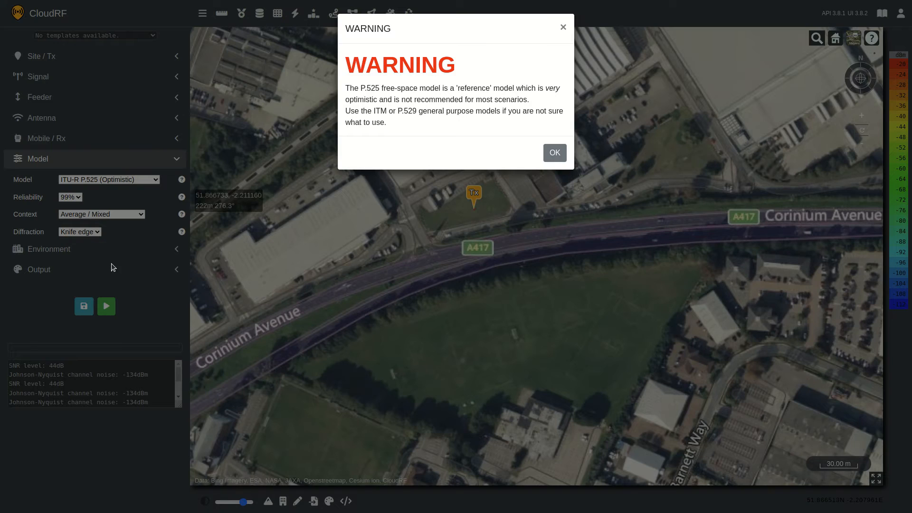
left_click(557, 154)
left_click(142, 178)
left_click(134, 195)
left_click(132, 180)
left_click(126, 194)
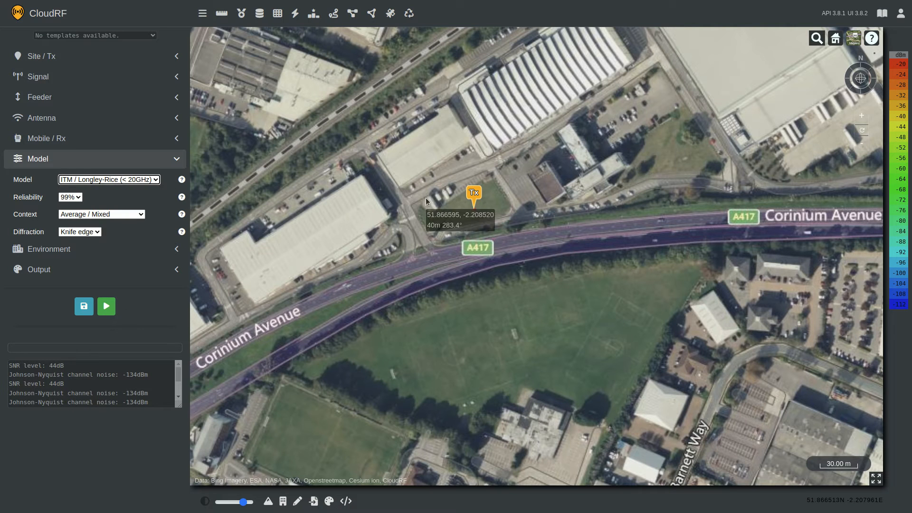
scroll(472, 209, "up", 2)
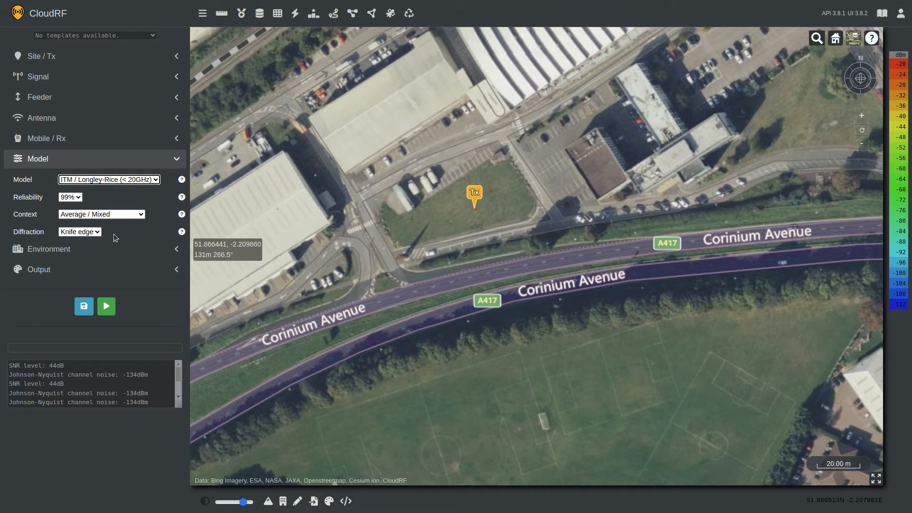
left_click(129, 160)
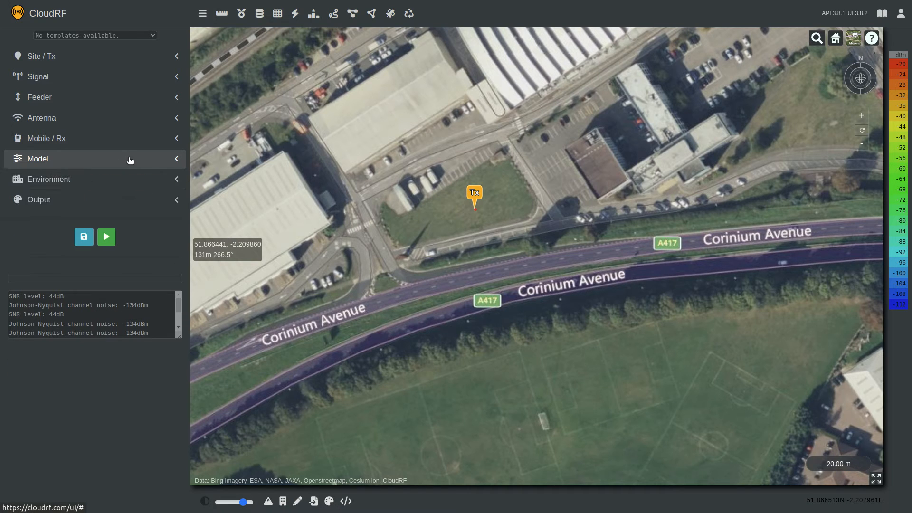
Step: In the Environment settings, try Terrain / DTM elevation and switch it back to Surface / DSM
left_click(88, 184)
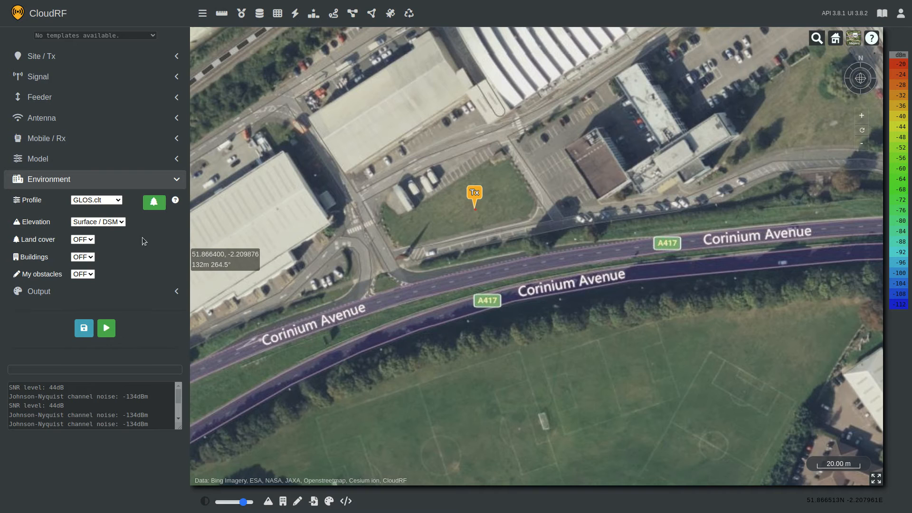
left_click(95, 222)
left_click(99, 242)
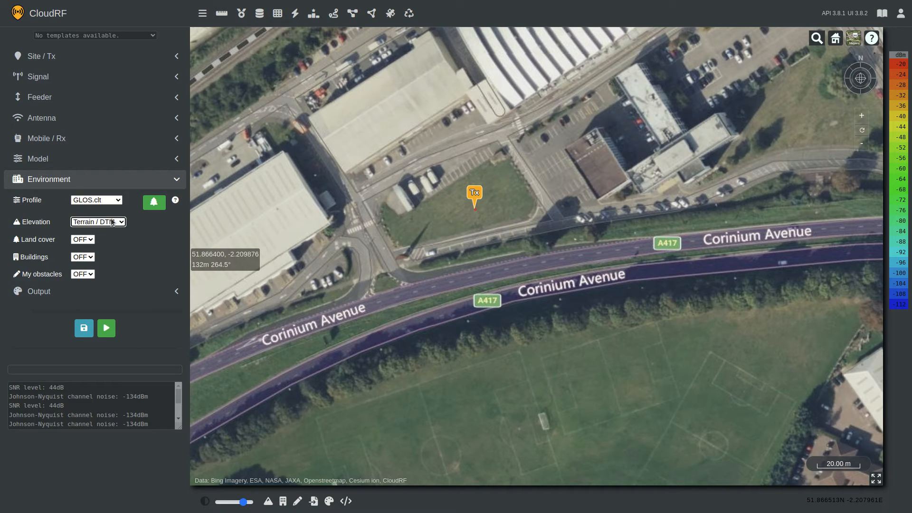
left_click(110, 232)
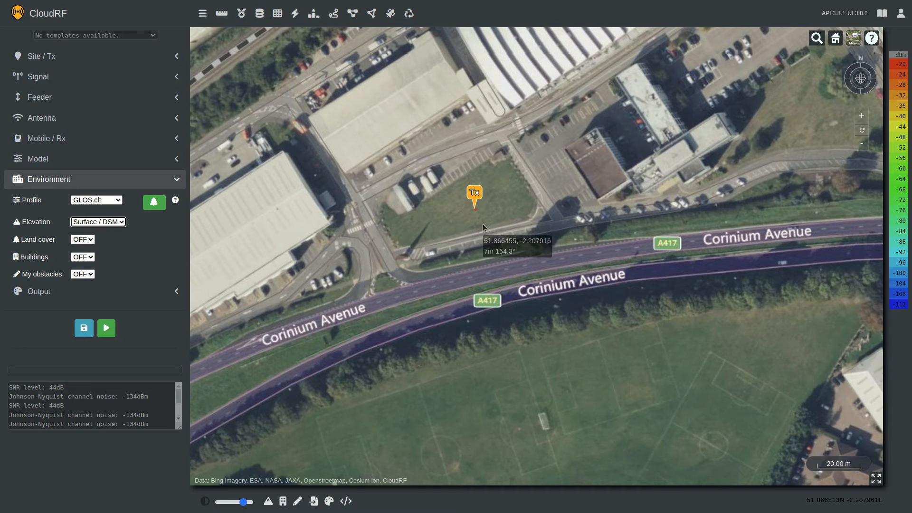
Step: Expand the Output settings, run the coverage calculation and inspect the resulting heatmap around the transmitter
left_click(105, 294)
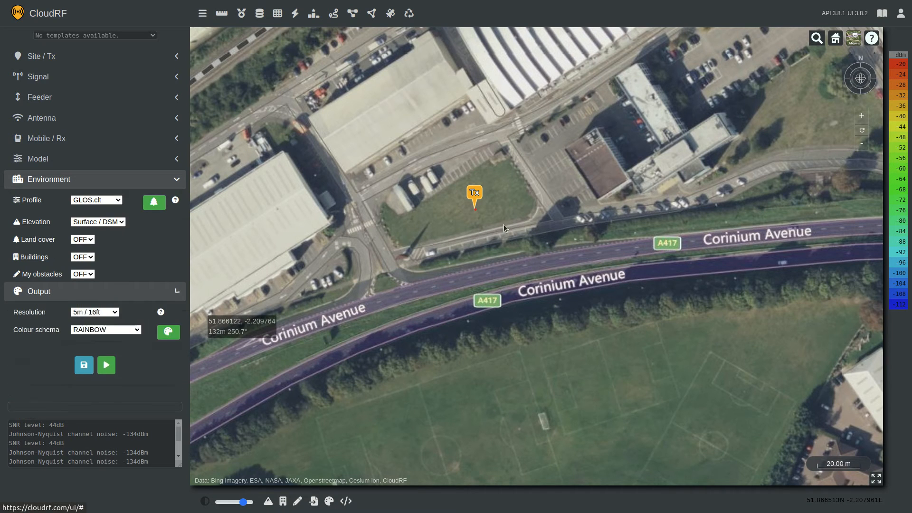
scroll(517, 214, "down", 2)
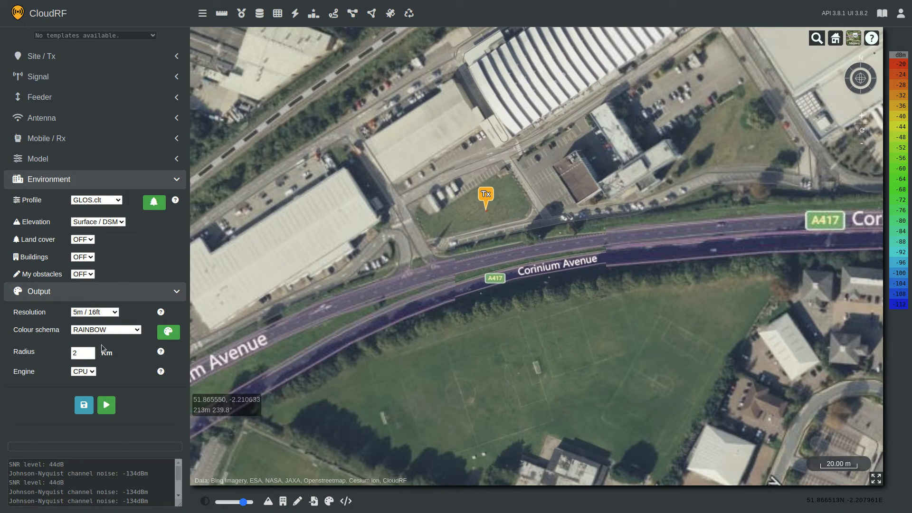
left_click(106, 404)
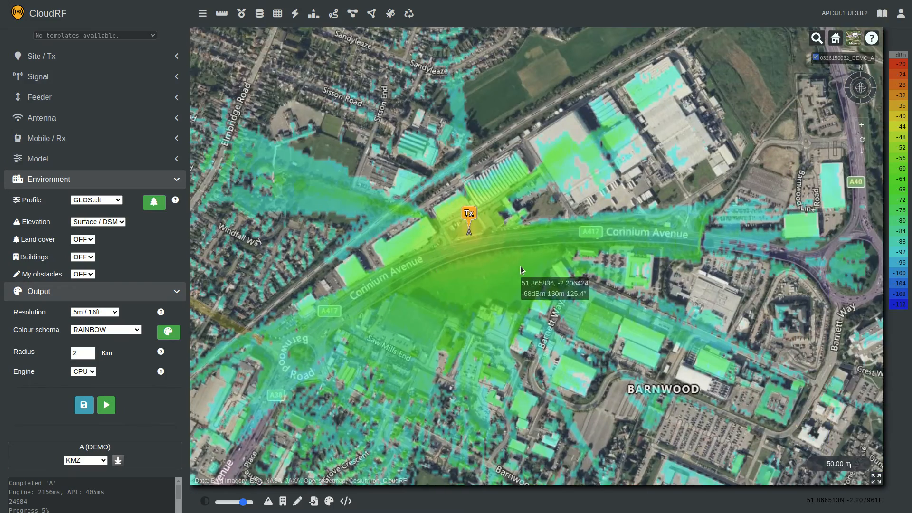
scroll(523, 264, "up", 3)
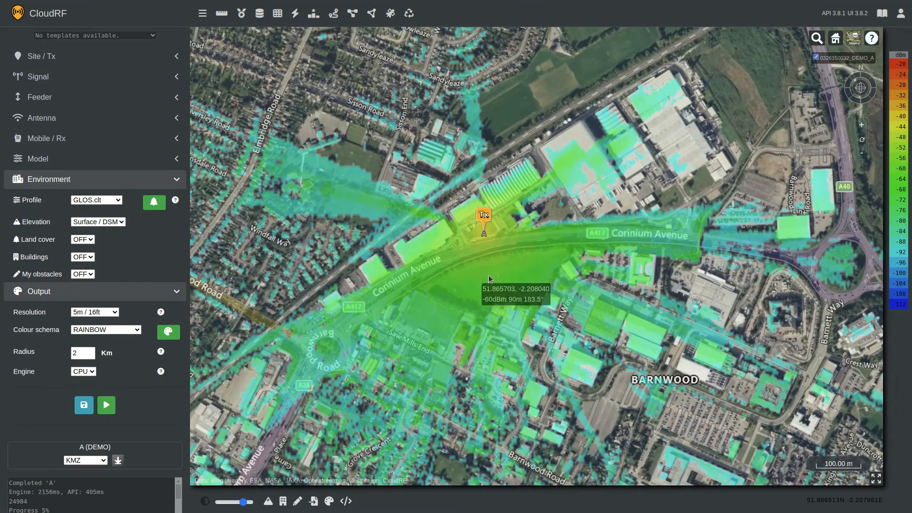
Step: Save the current settings as a template named pmr446_dsm
left_click(85, 406)
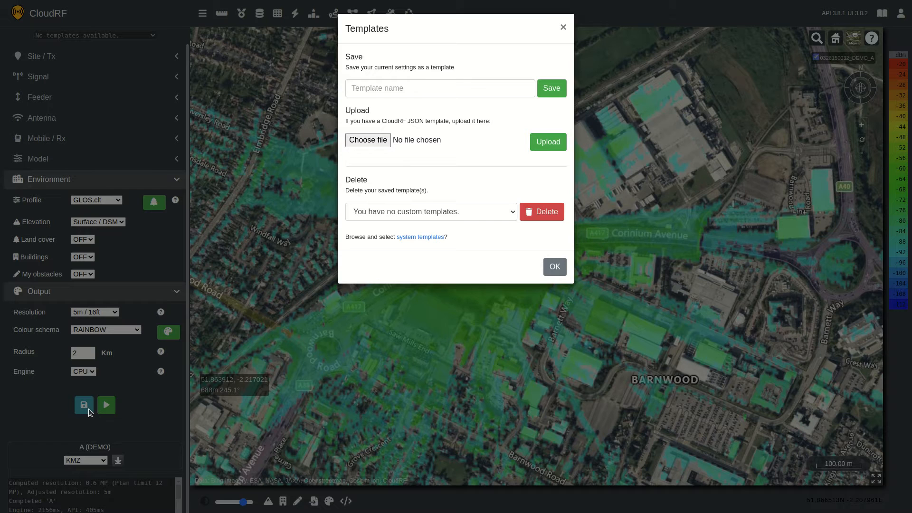
left_click(417, 82)
type("pmr446_dsm")
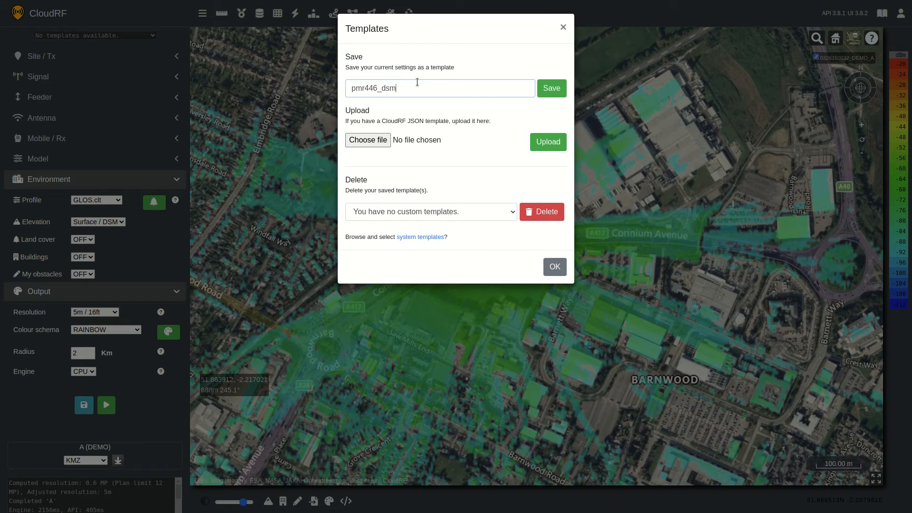
left_click(554, 92)
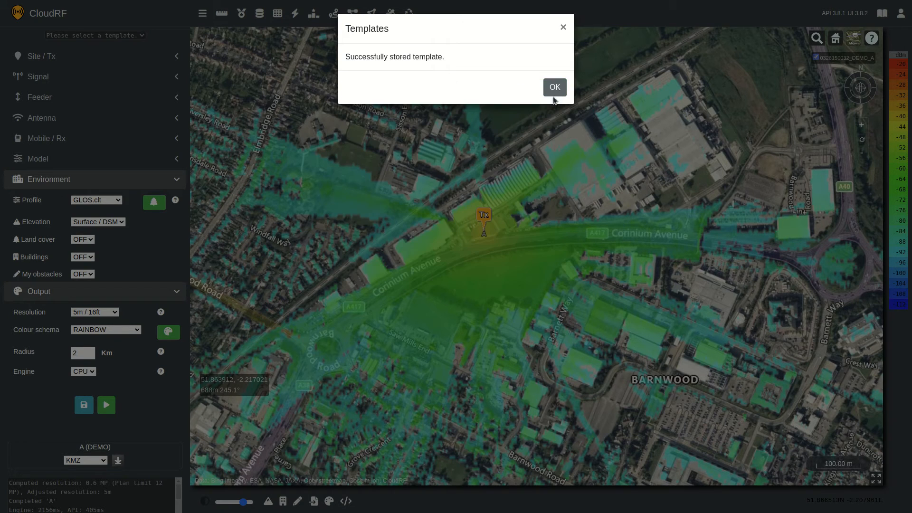
left_click(554, 88)
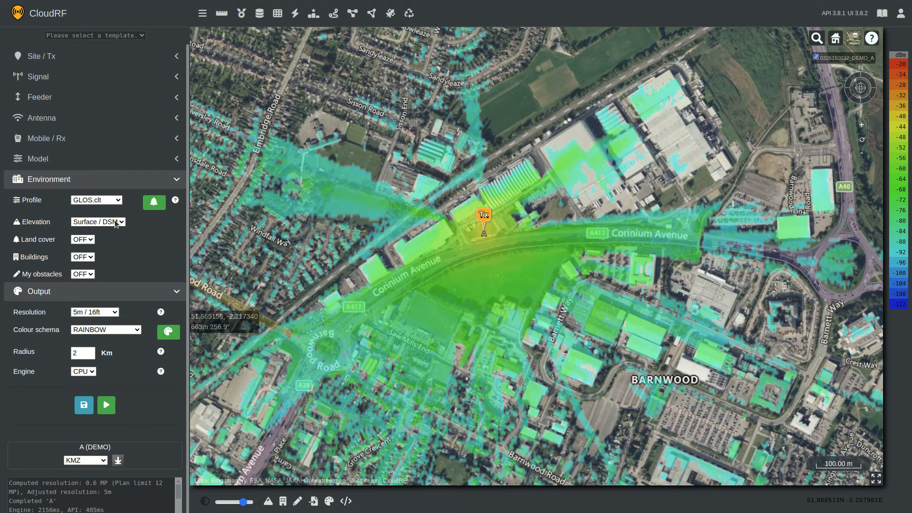
Step: Rerun the coverage calculation with Terrain / DTM elevation and hide the earlier Surface / DSM layer to examine the new heatmap
left_click(108, 241)
left_click(107, 408)
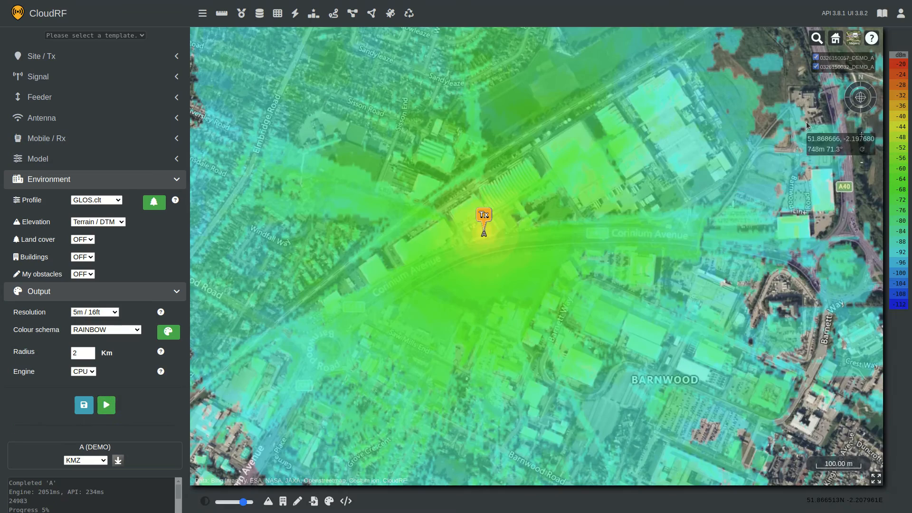
left_click(816, 66)
scroll(773, 141, "down", 2)
scroll(653, 225, "down", 3)
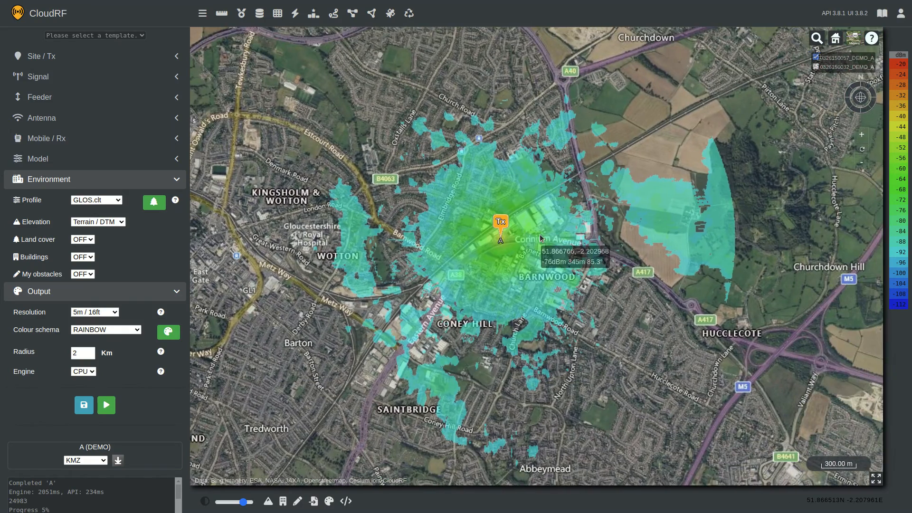
scroll(565, 233, "up", 3)
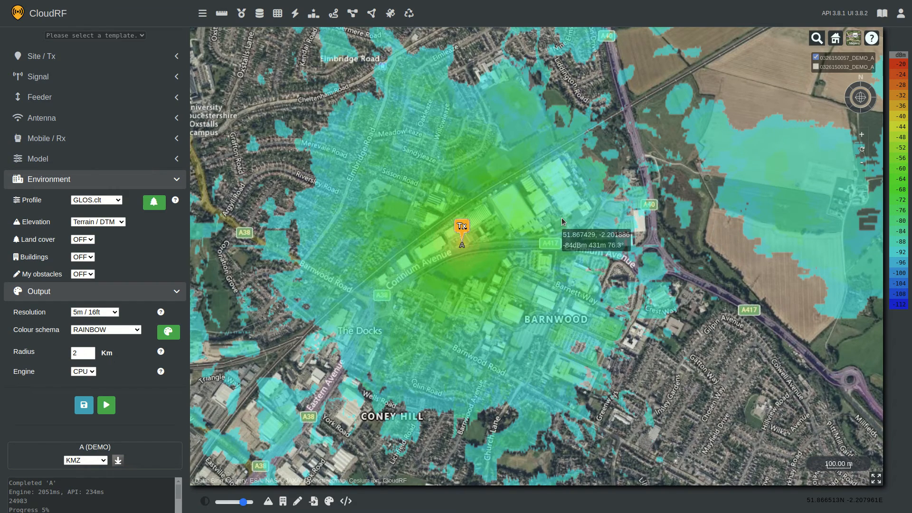
scroll(561, 218, "down", 1)
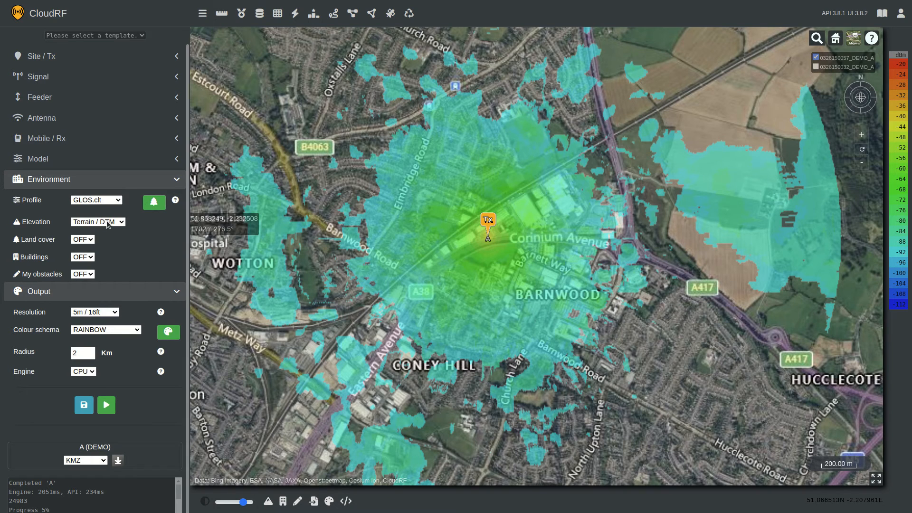
Step: Compare the Terrain / DTM and Surface / DSM coverage by alternating the visibility of both layers, and finish with both hidden
left_click(815, 66)
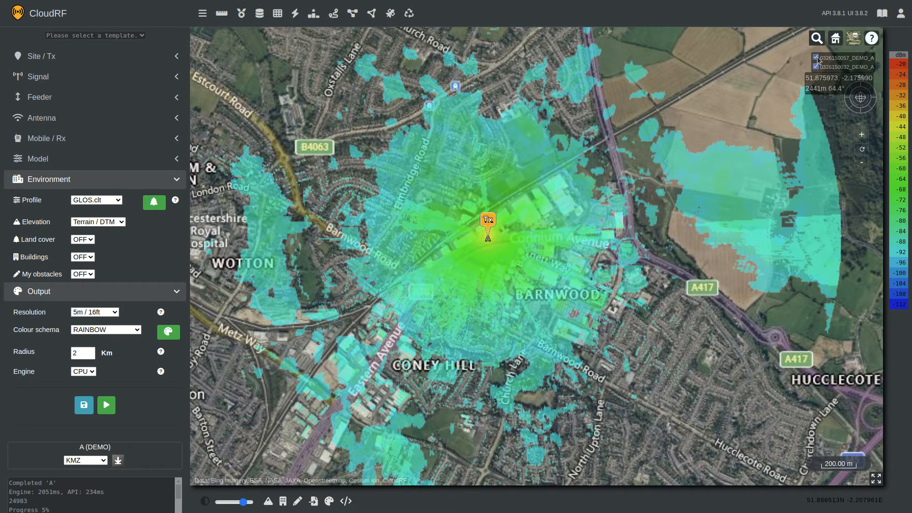
left_click(817, 58)
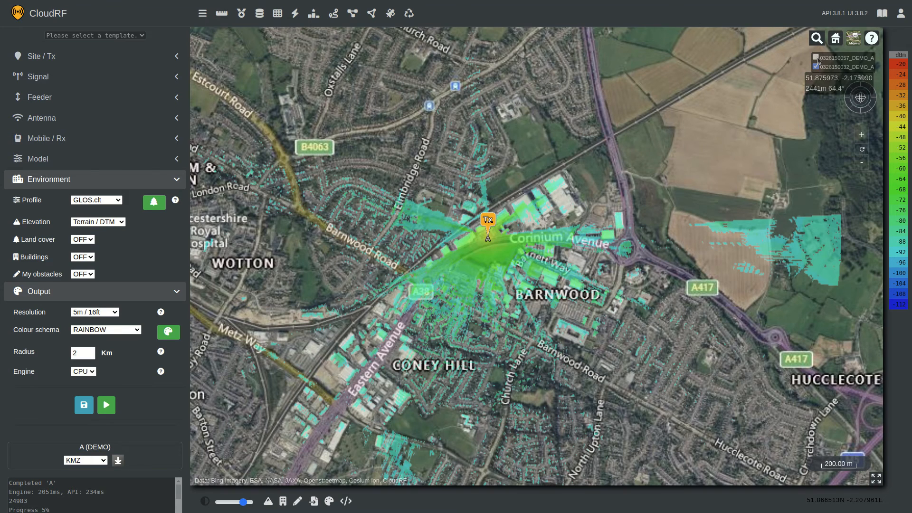
left_click(816, 57)
left_click(816, 67)
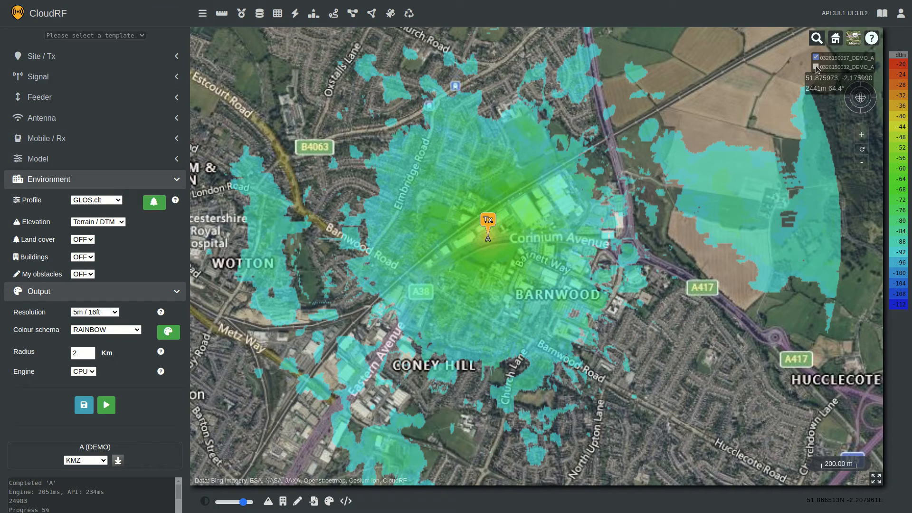
left_click(816, 67)
left_click(816, 58)
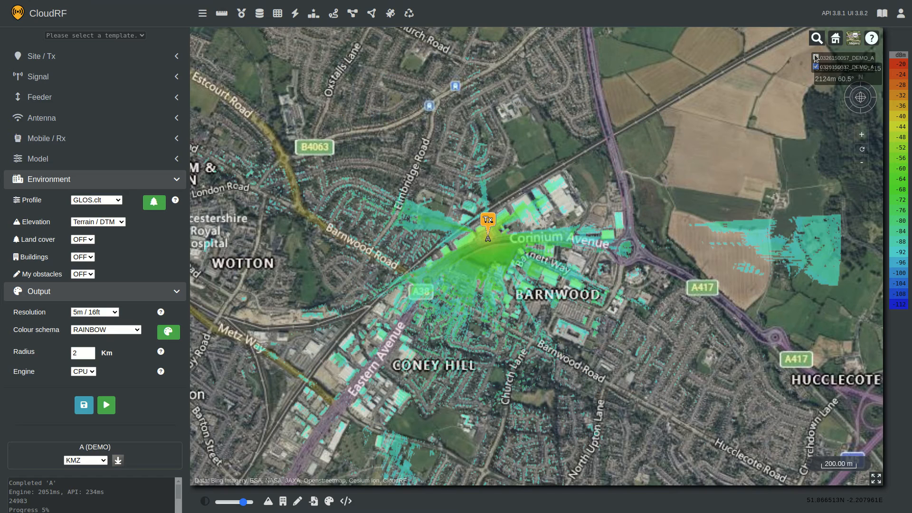
left_click(817, 58)
left_click(816, 67)
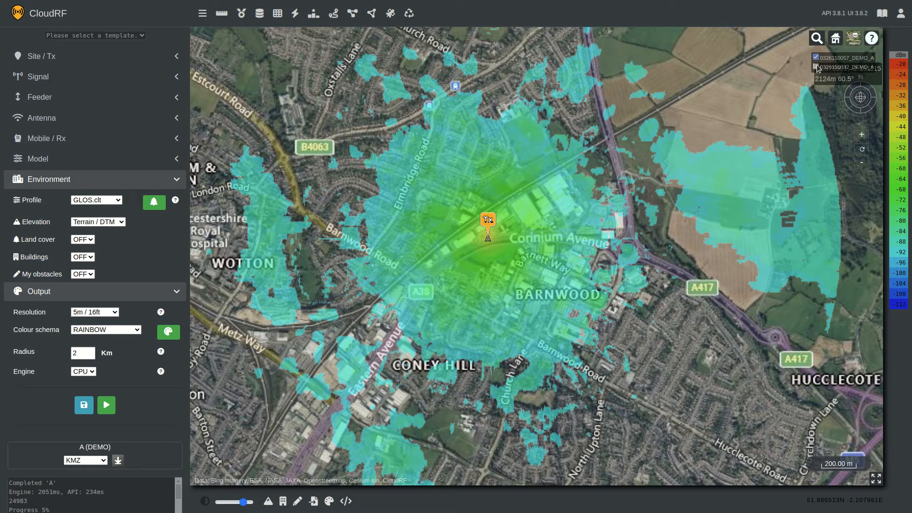
left_click(816, 58)
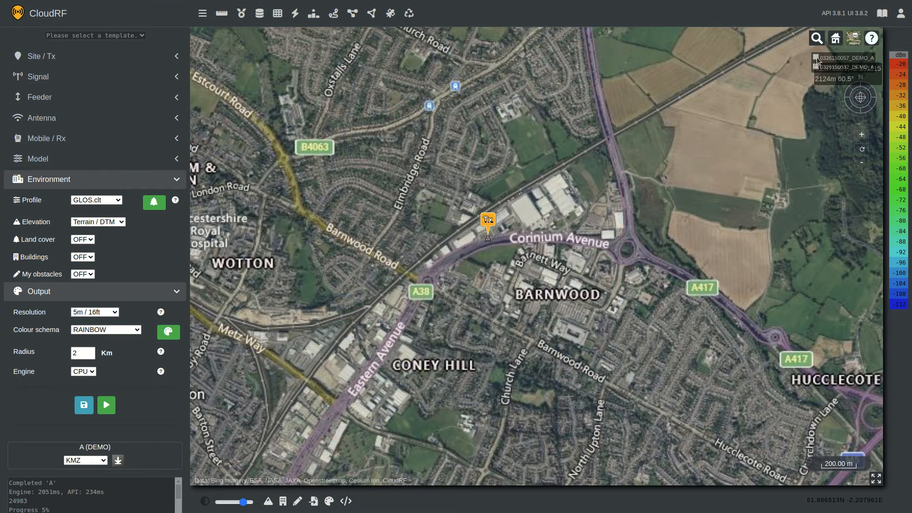
Step: Save the terrain-based settings as a template named pmr446_dtm
left_click(84, 406)
left_click(411, 89)
type("pmr446_dtm")
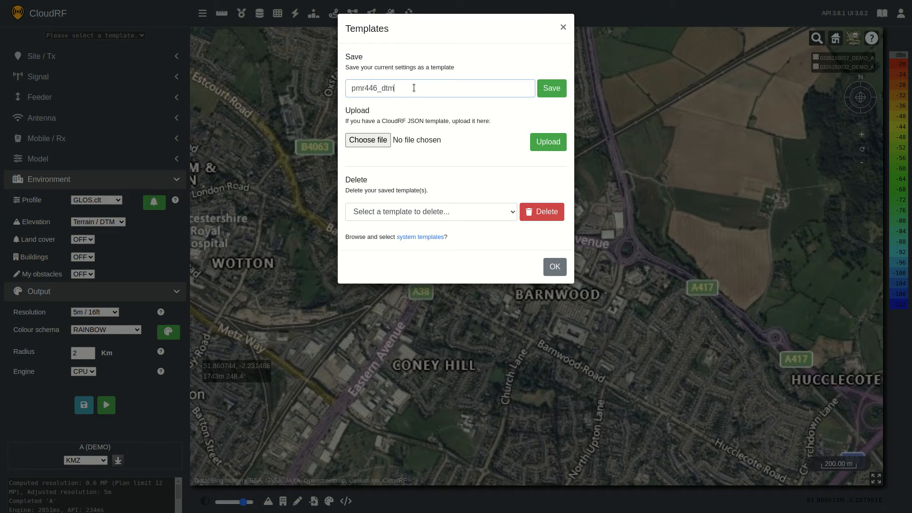
left_click(551, 90)
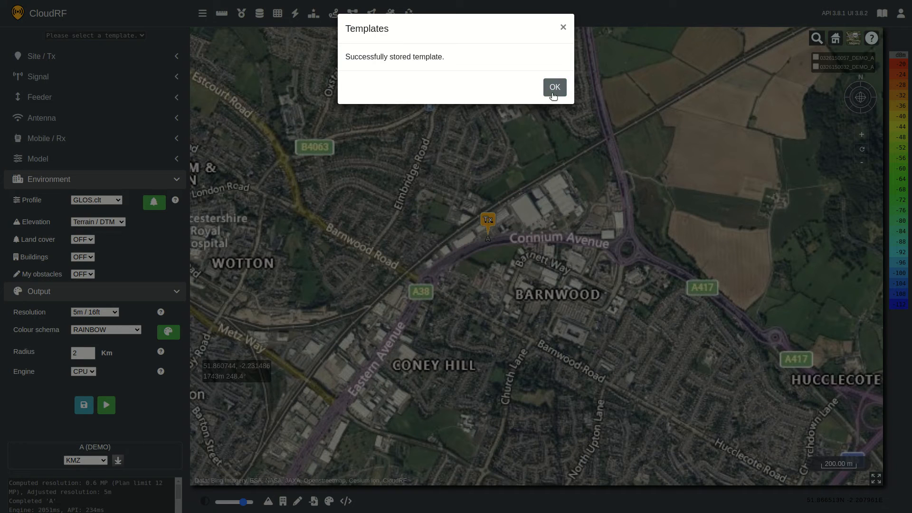
left_click(554, 87)
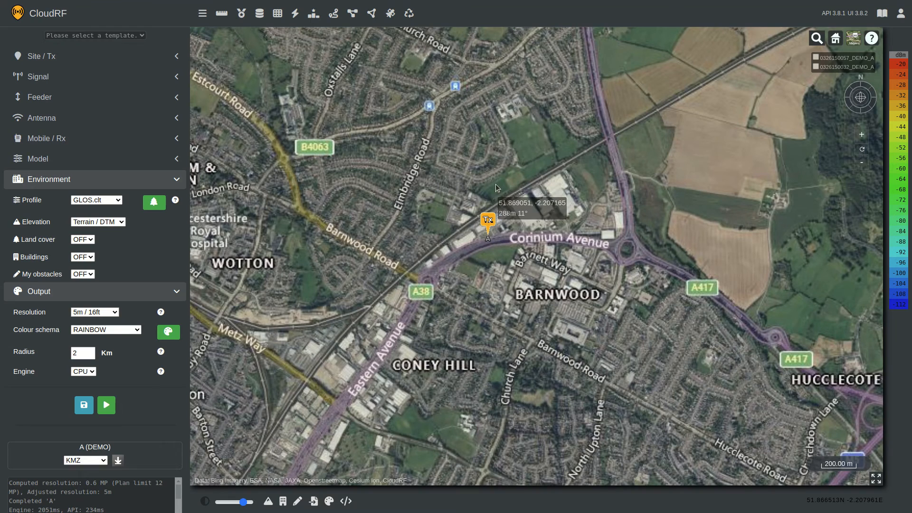
Step: Collapse the Environment settings, try output resolutions of 10 m, 30 m and 90 m, and return to 5m / 16ft
left_click(147, 179)
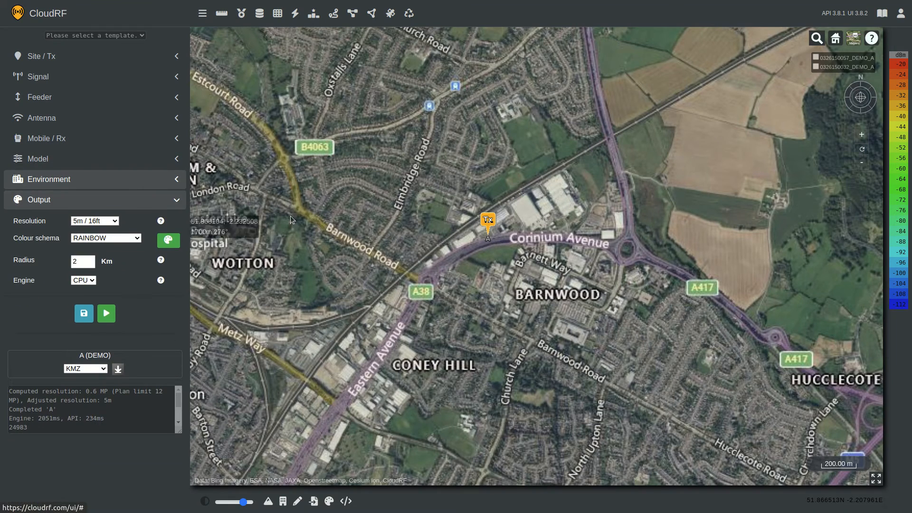
scroll(471, 237, "up", 2)
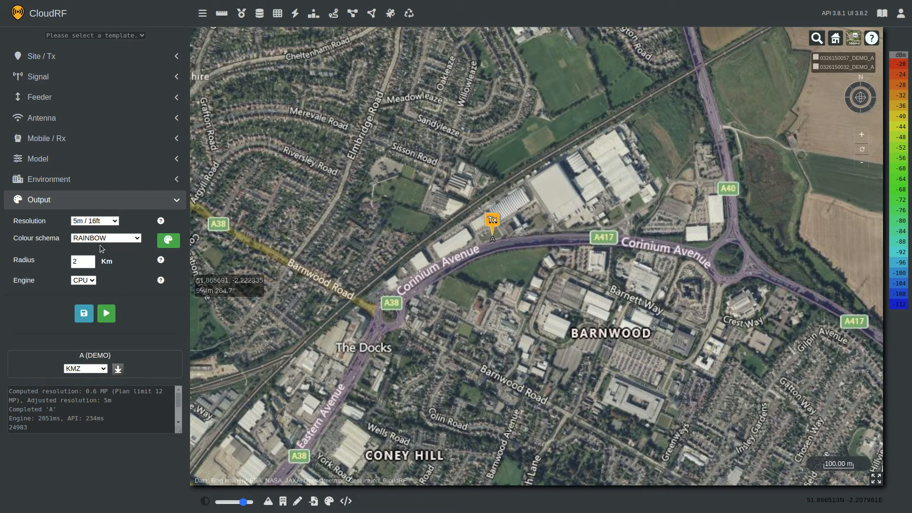
left_click(100, 270)
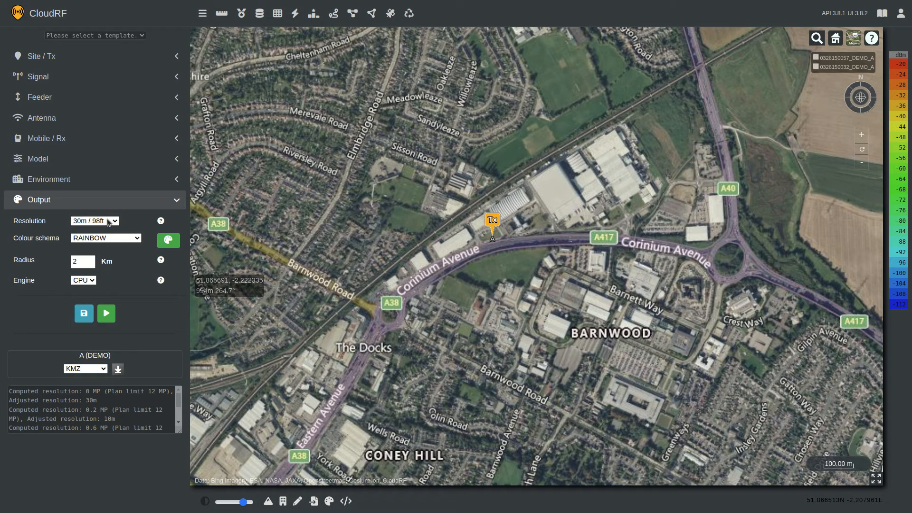
left_click(108, 299)
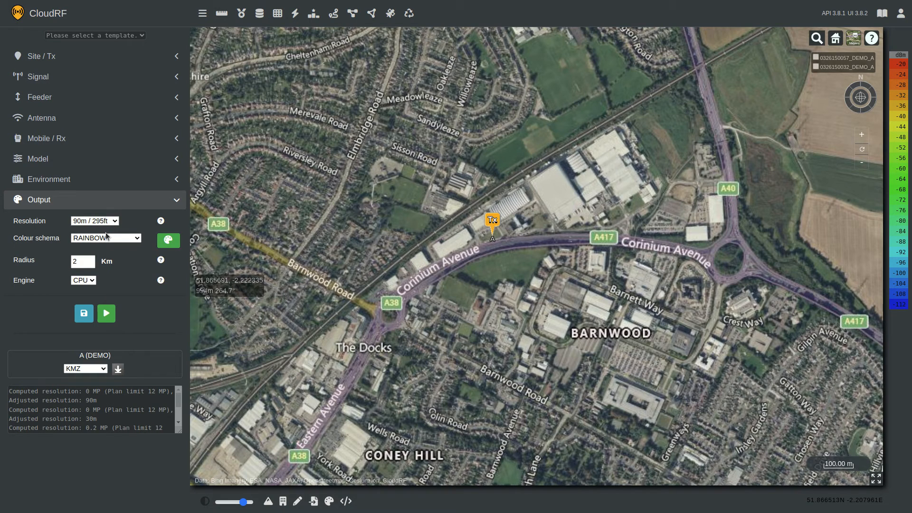
left_click(98, 282)
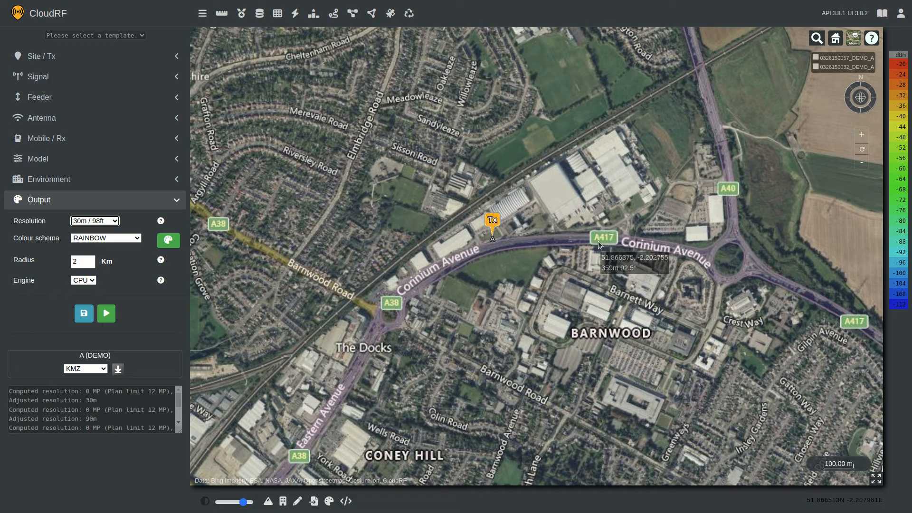
left_click(96, 262)
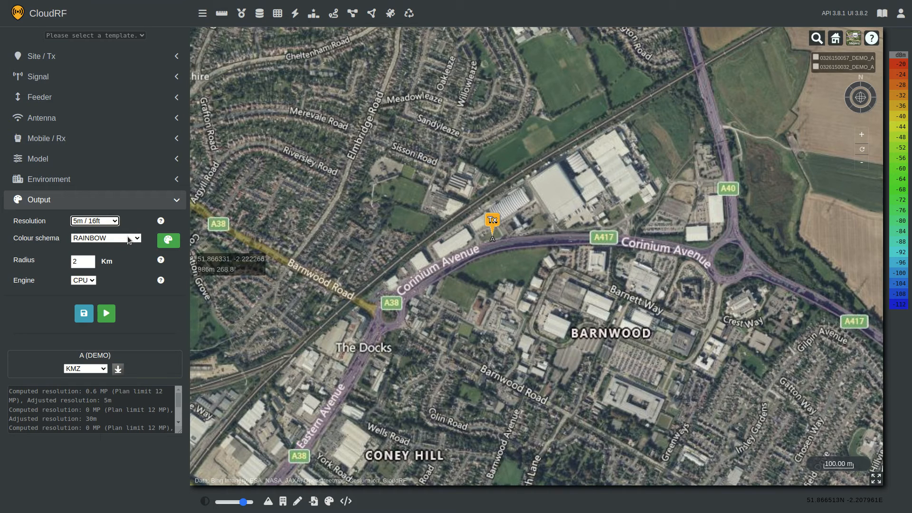
Step: Set the output radius to 1 km, run the coverage calculation and inspect the extent of the heatmap
left_click(89, 261)
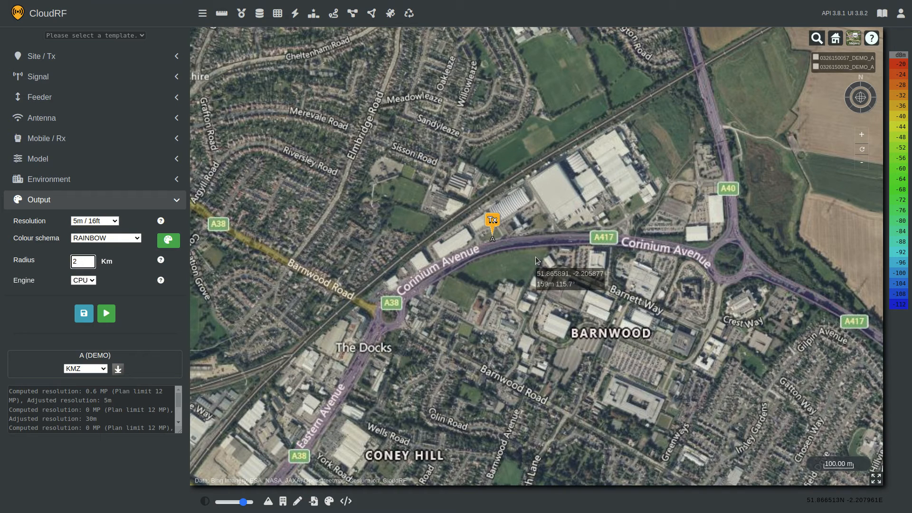
key("BackSpace")
type("1")
left_click(106, 313)
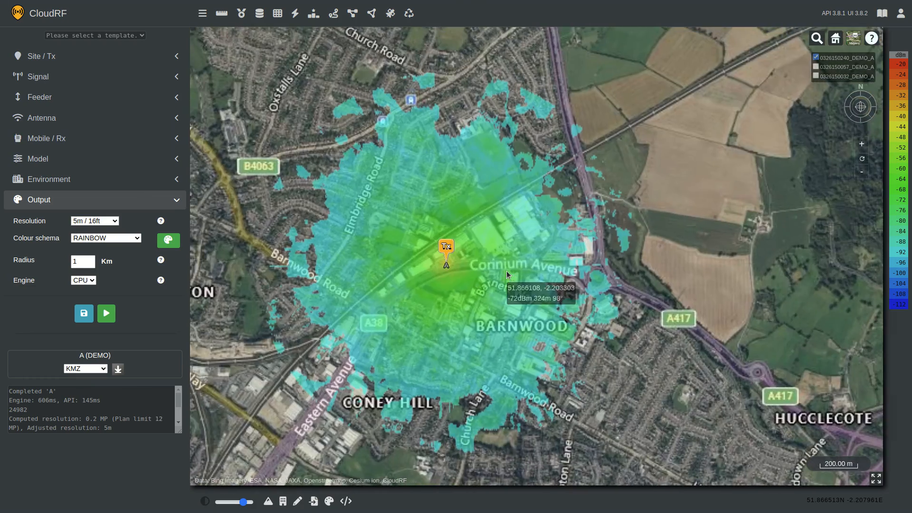
scroll(637, 258, "down", 5)
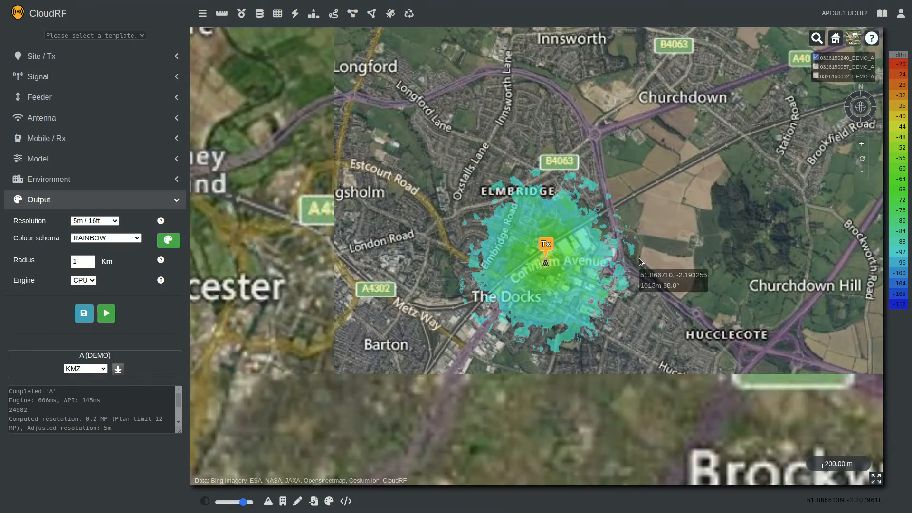
scroll(523, 256, "up", 5)
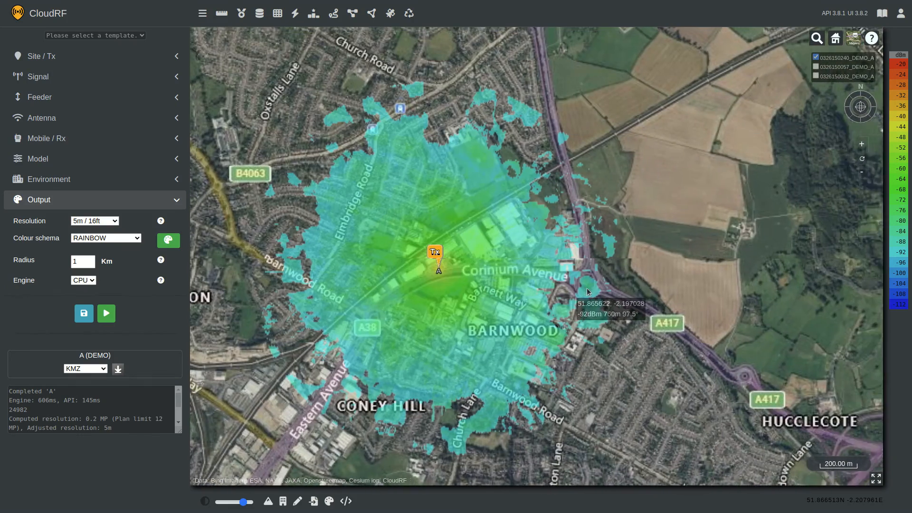
Step: Review the Model settings and switch the Environment elevation to Surface / DSM
left_click(78, 157)
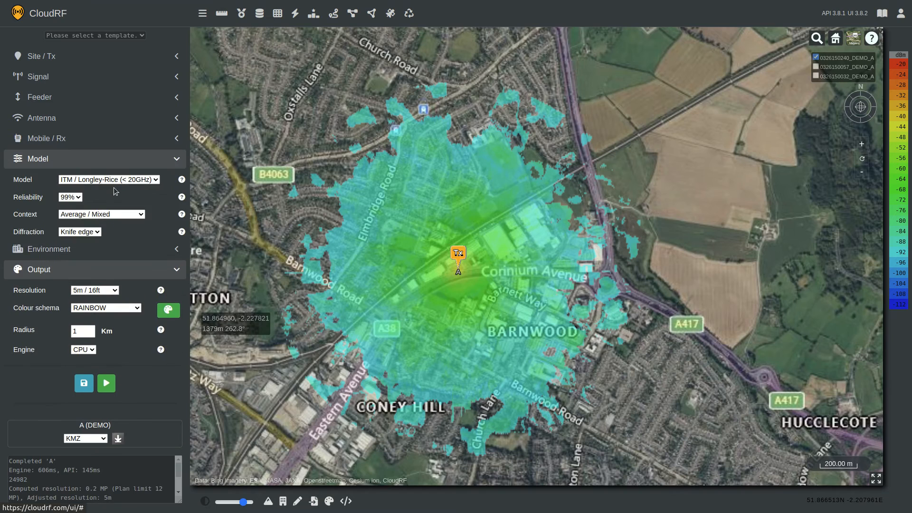
left_click(78, 157)
left_click(80, 179)
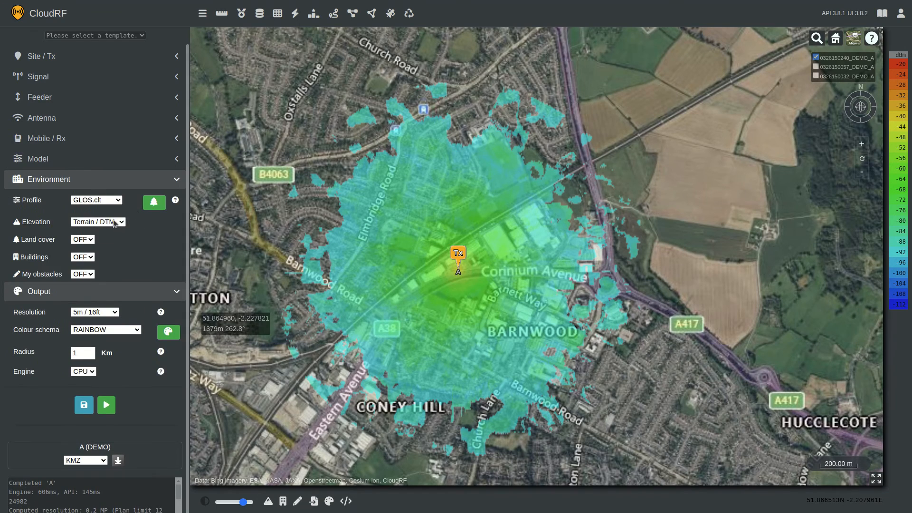
left_click(81, 179)
scroll(469, 255, "up", 3)
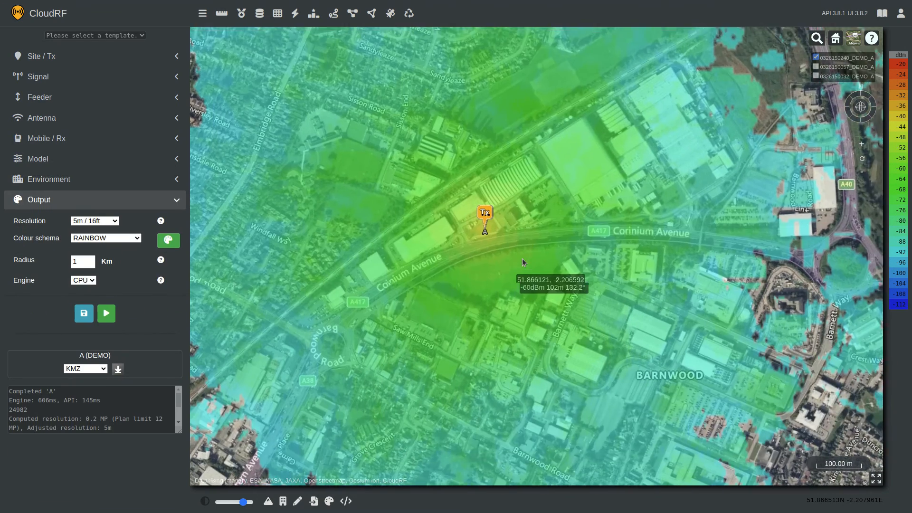
Step: Set the output radius to 0.5 km and run the coverage calculation
left_click_drag(83, 261, 46, 255)
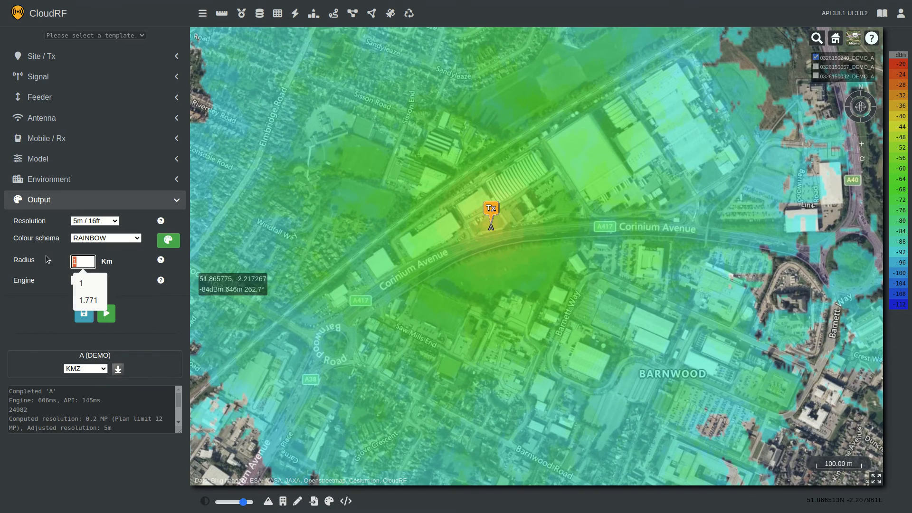
type("0.5")
left_click(109, 313)
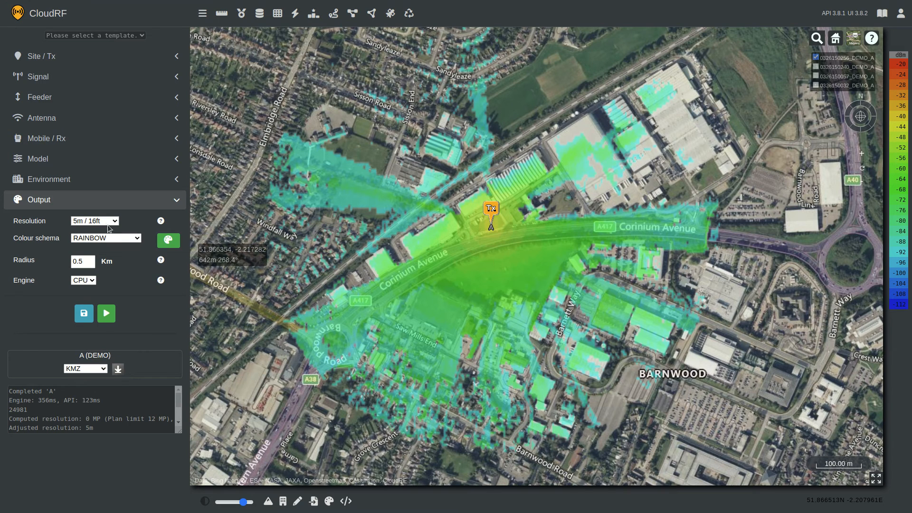
Step: Set the output resolution to 2m / 6ft, rerun the coverage calculation and inspect only the new layer
left_click(103, 240)
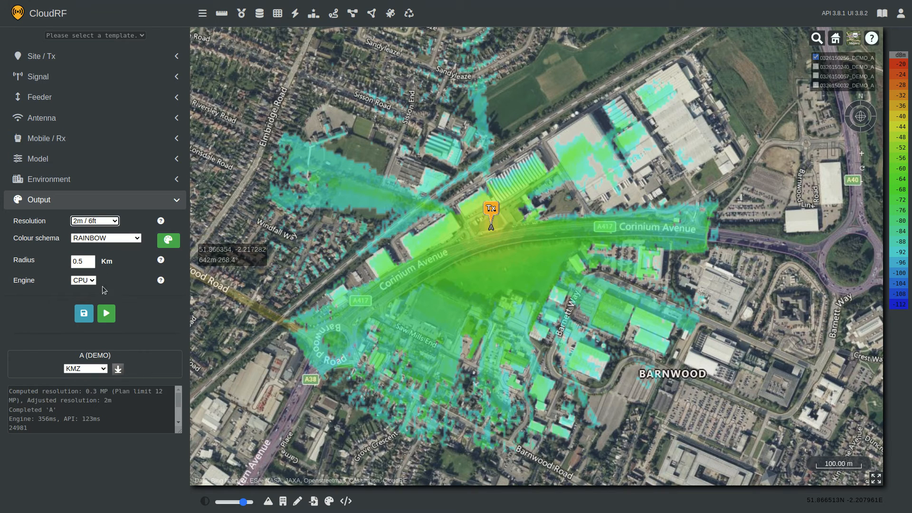
left_click(107, 314)
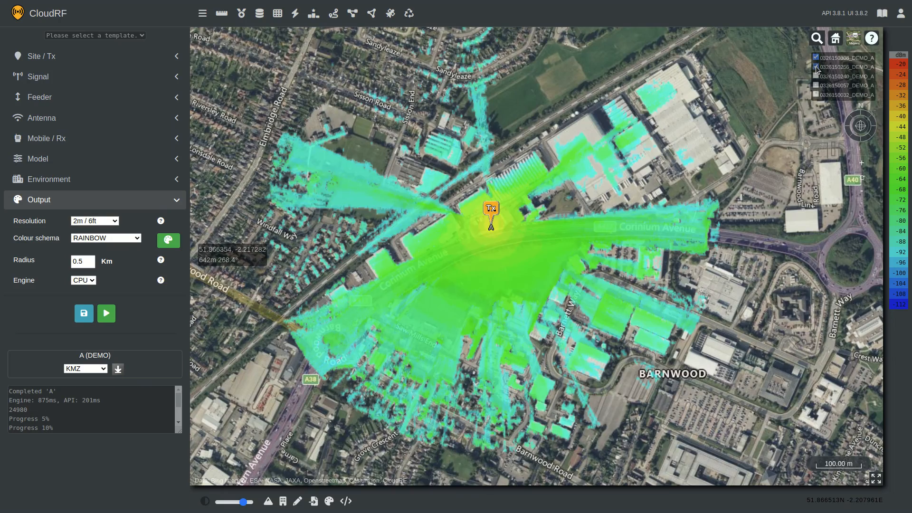
scroll(582, 272, "up", 3)
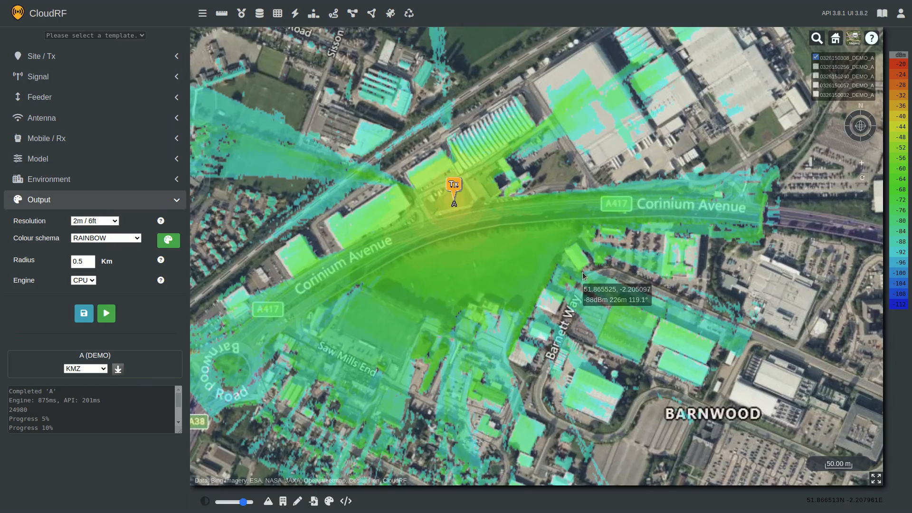
Step: Set the output radius to 1 km and check the computed resolution against the plan limit in the log
scroll(582, 272, "down", 2)
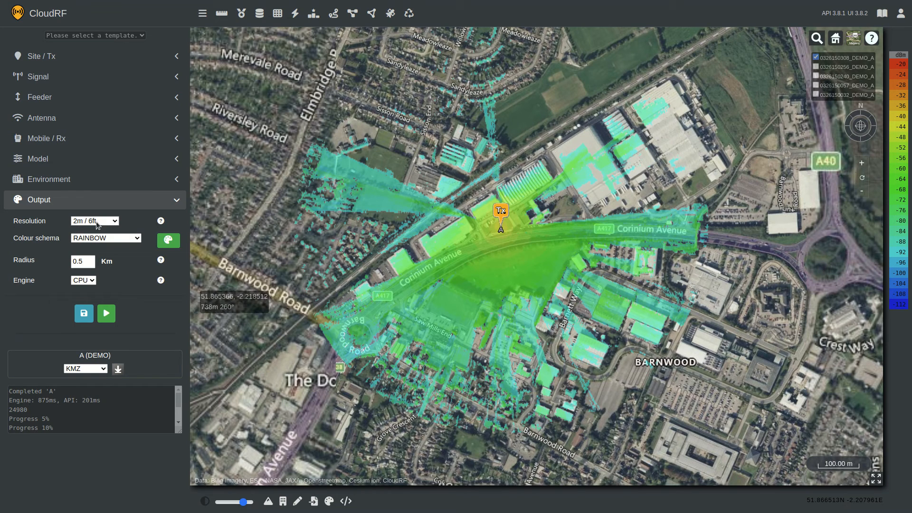
left_click(80, 260)
left_click_drag(79, 260, 60, 261)
type("1")
left_click(124, 281)
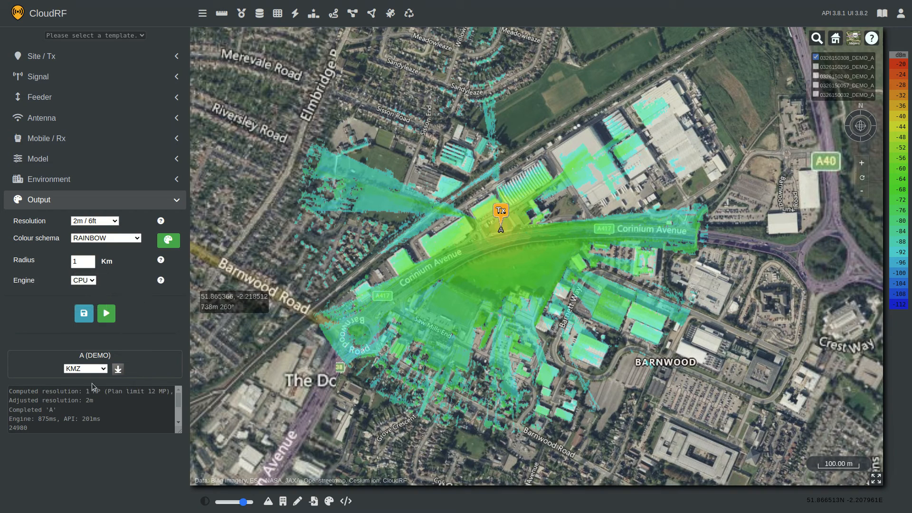
left_click_drag(86, 392, 100, 392)
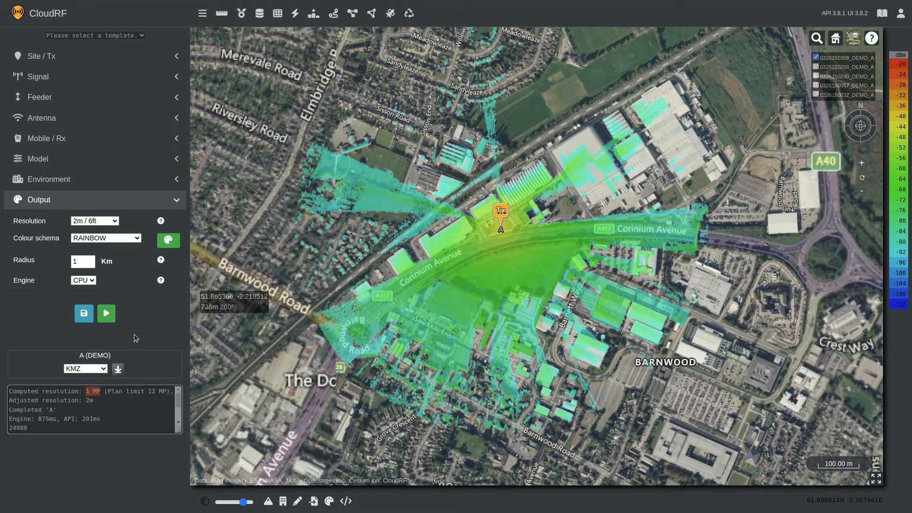
left_click(147, 328)
Step: Delete the saved template pmr446_dtm and close the template manager
left_click(90, 322)
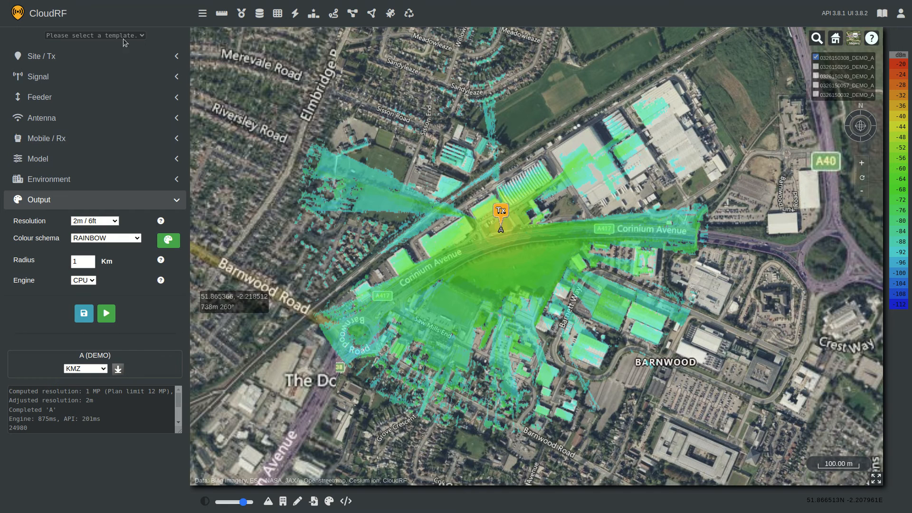
left_click(85, 316)
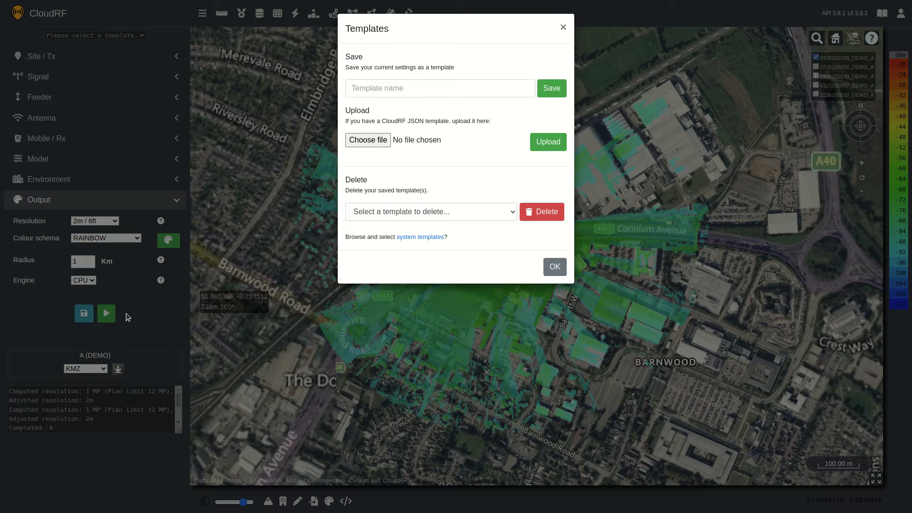
left_click(485, 210)
left_click(426, 244)
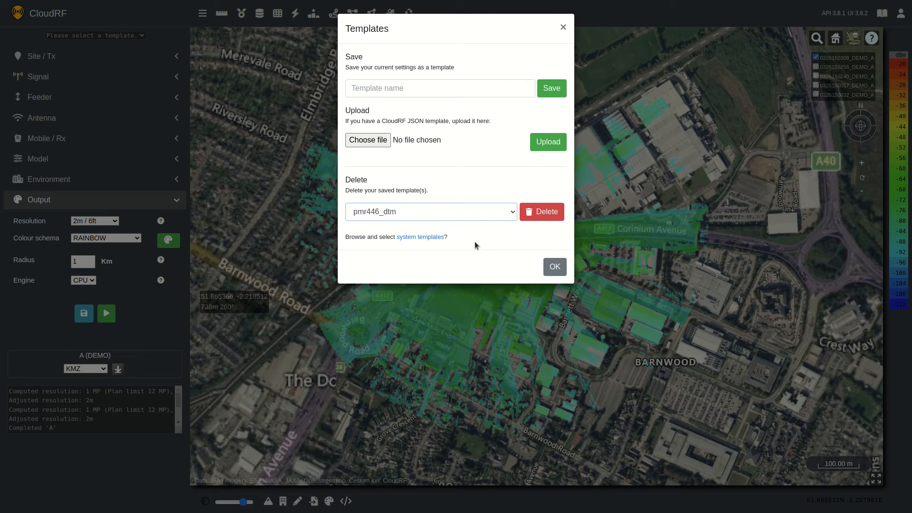
left_click(543, 212)
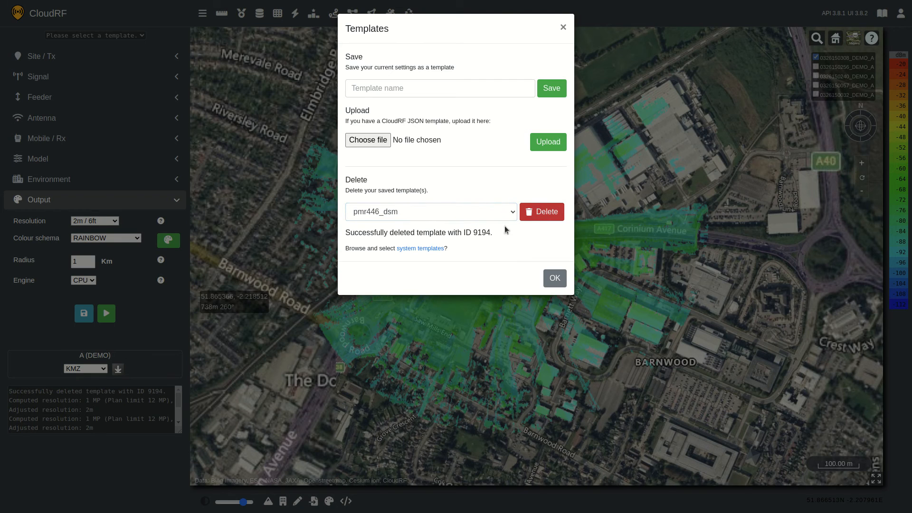
left_click(551, 278)
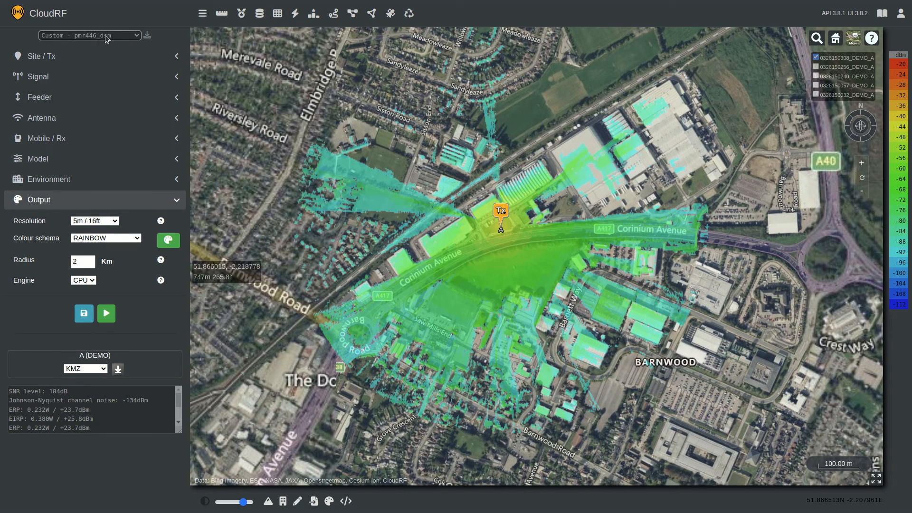
Step: Download the custom pmr446_dsm template as a file and view the option for uploading a template
left_click(147, 36)
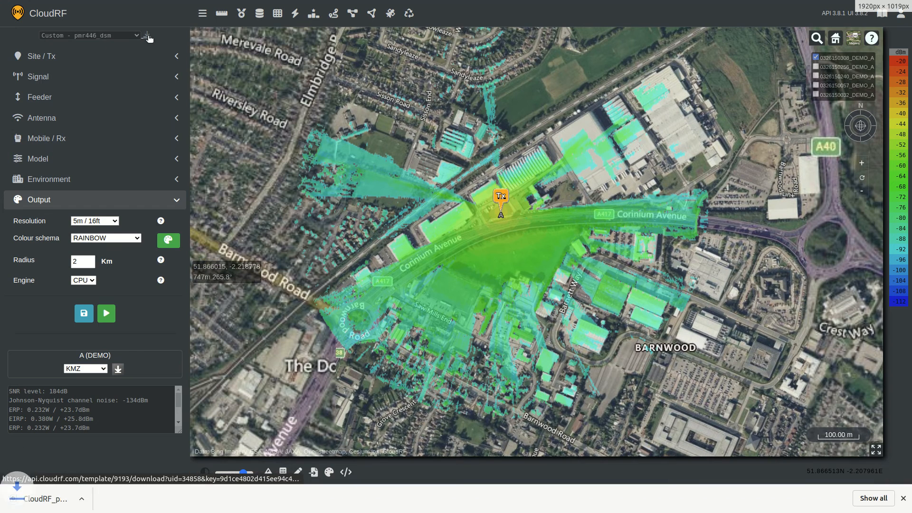
left_click(903, 499)
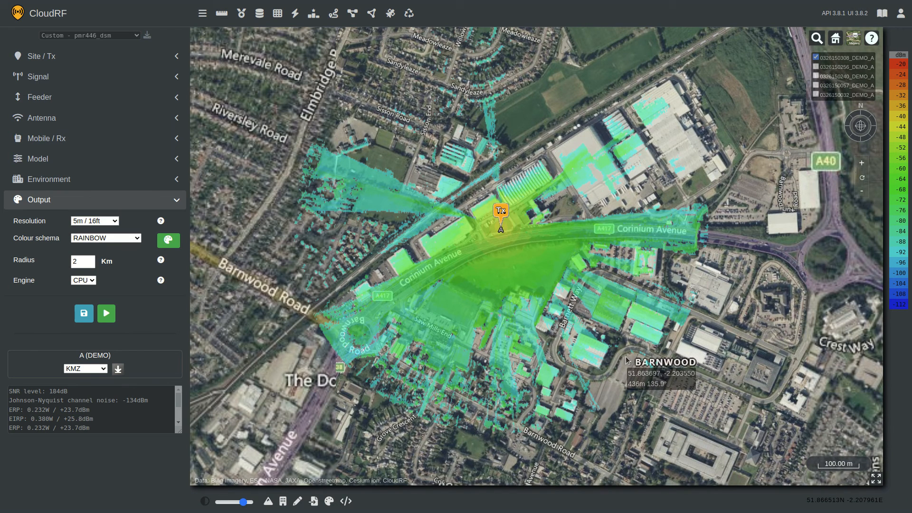
left_click(84, 312)
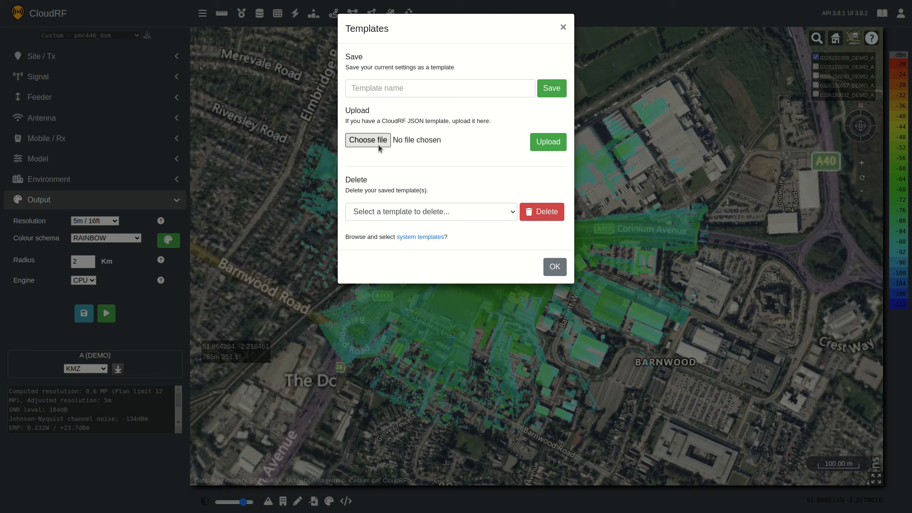
left_click(554, 267)
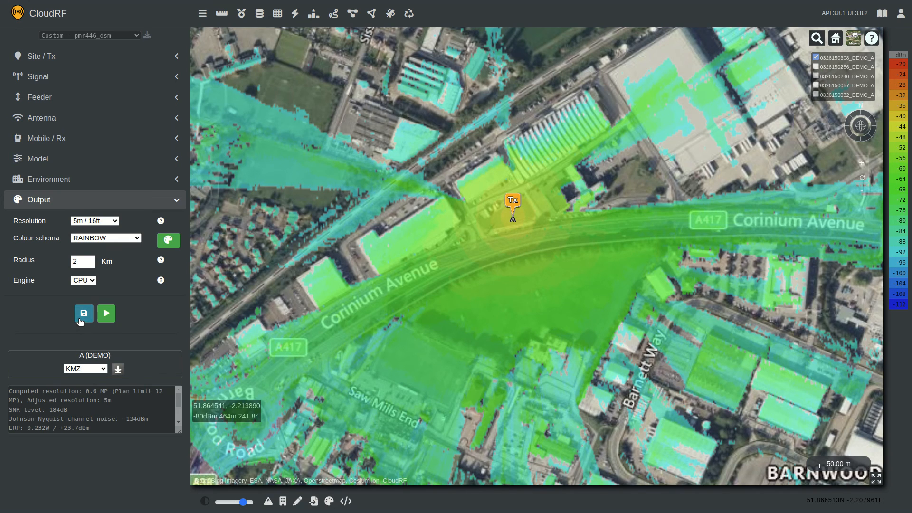
Step: Add the system templates PMR446-Mobile, PMR446-Repeater and LoRa-GW-EU to the favourites
left_click(82, 317)
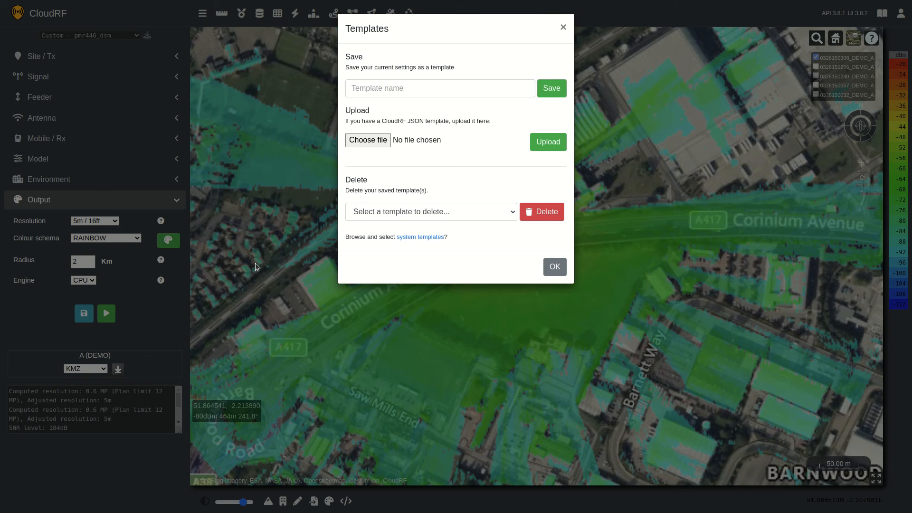
left_click(413, 237)
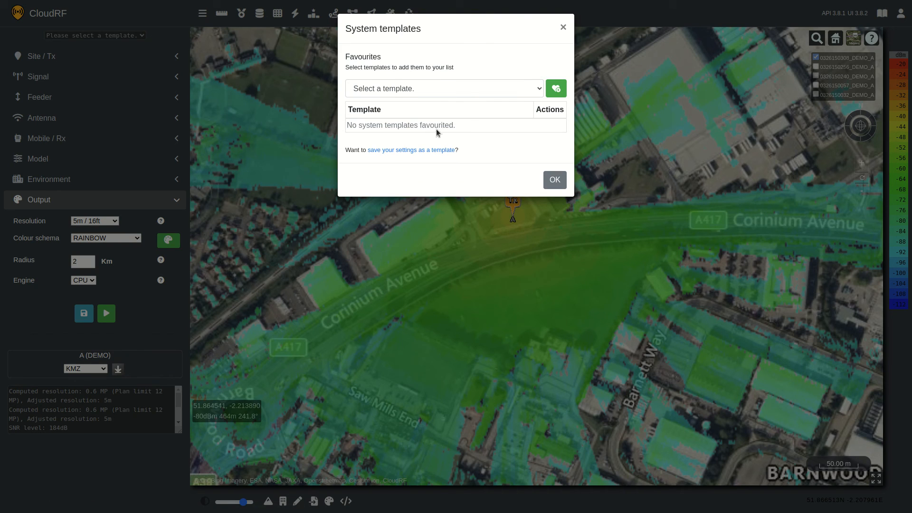
left_click(520, 85)
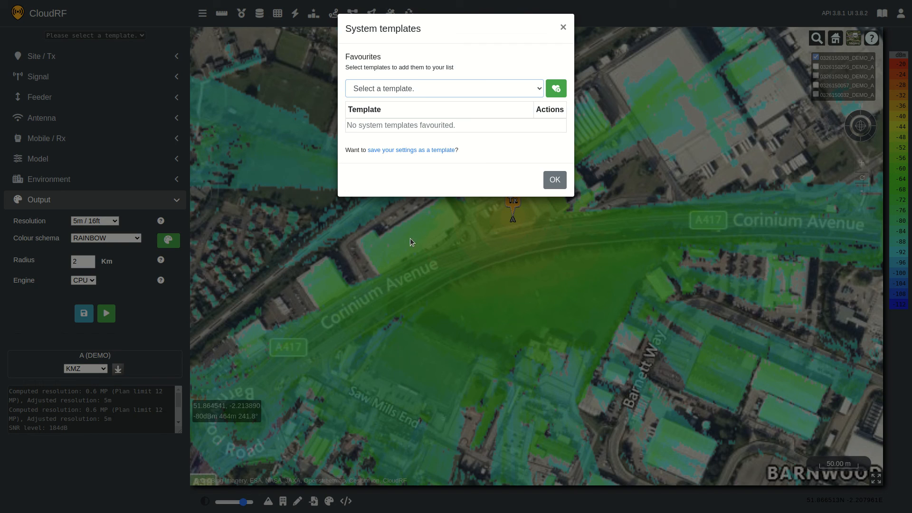
left_click(402, 247)
left_click(556, 88)
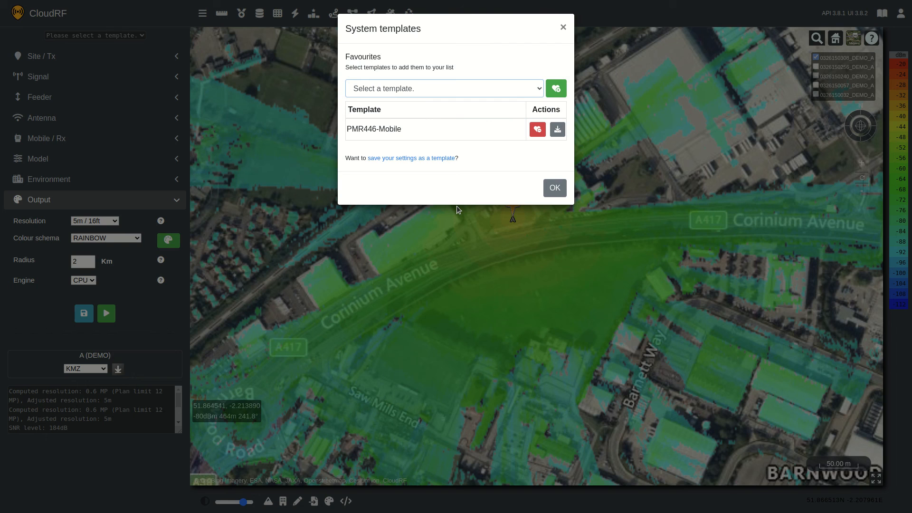
left_click(423, 169)
left_click(555, 89)
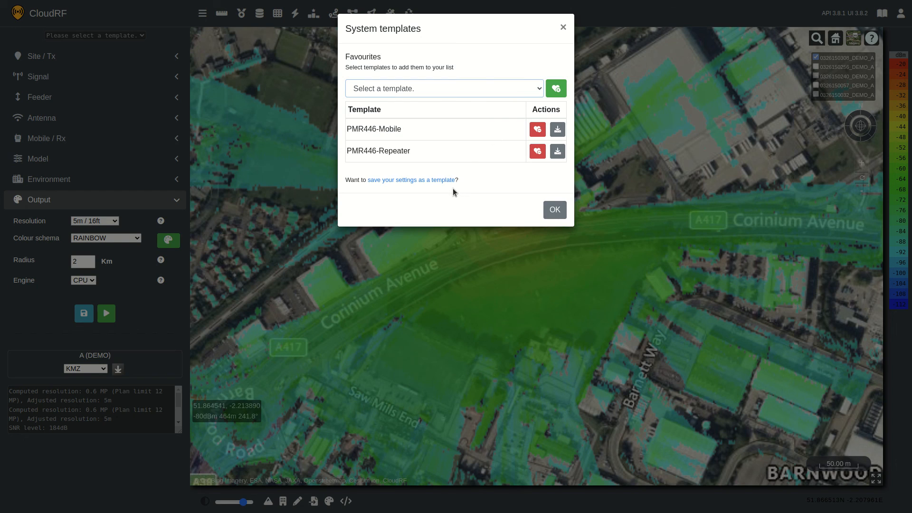
left_click(416, 187)
left_click(555, 90)
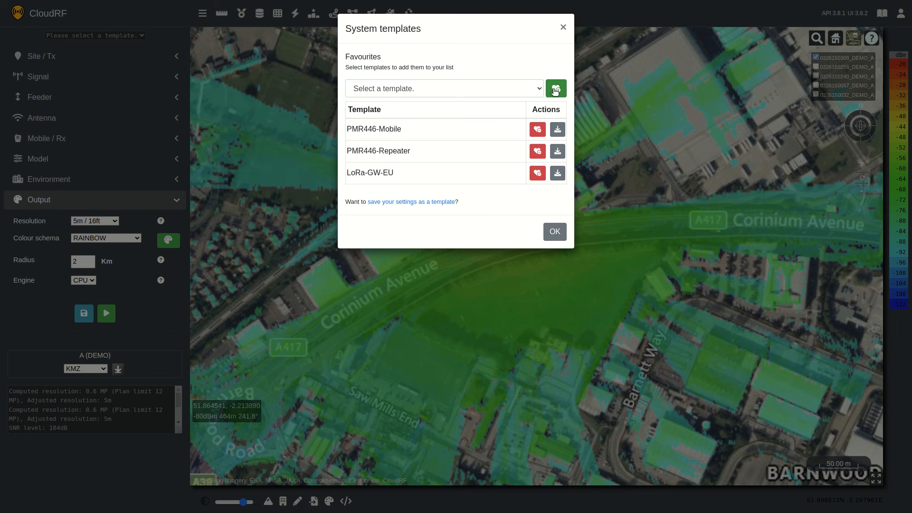
left_click(554, 232)
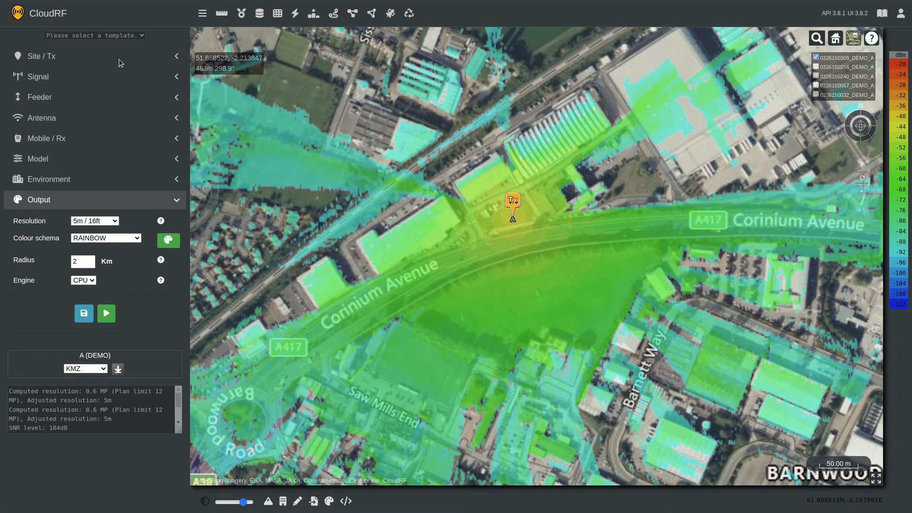
Step: Load the LoRa-GW-EU and PMR446-Mobile system templates in turn and compare their Signal settings
left_click(118, 76)
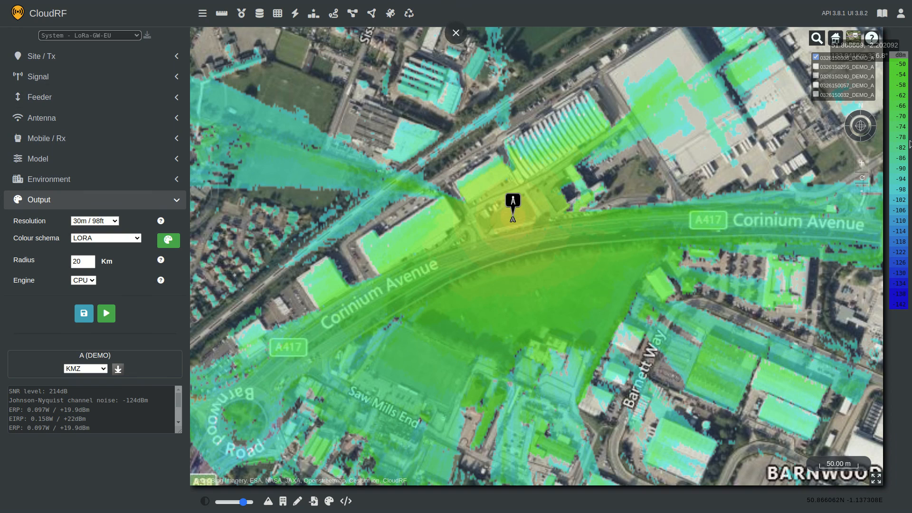
left_click(48, 76)
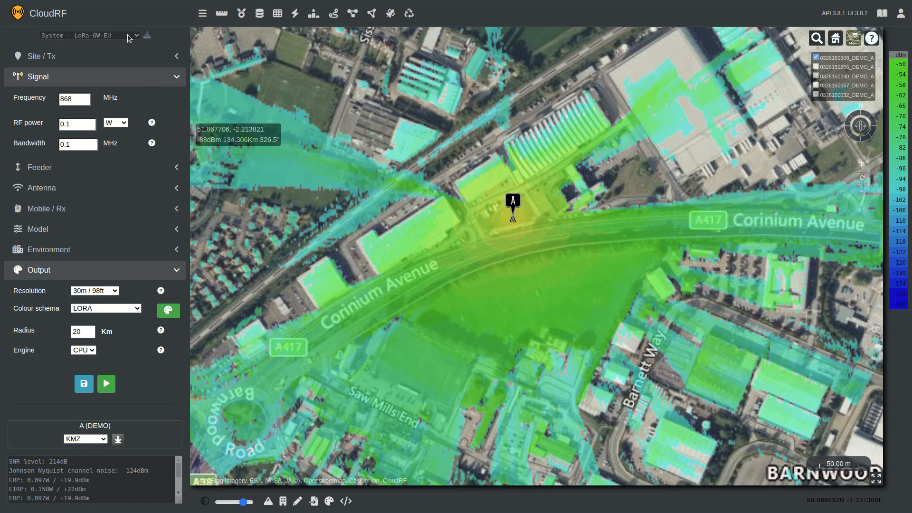
left_click(124, 61)
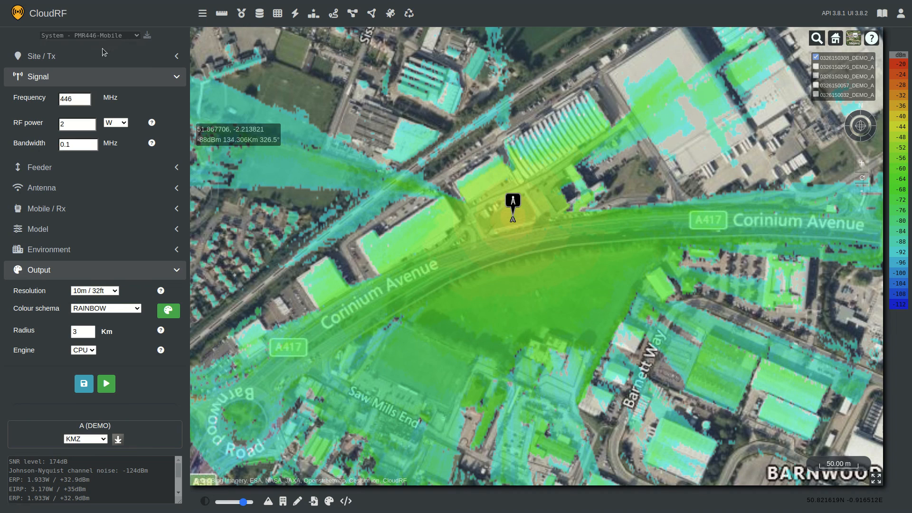
Step: Load the custom template pmr446_dsm and collapse the Signal and Output settings
left_click(103, 52)
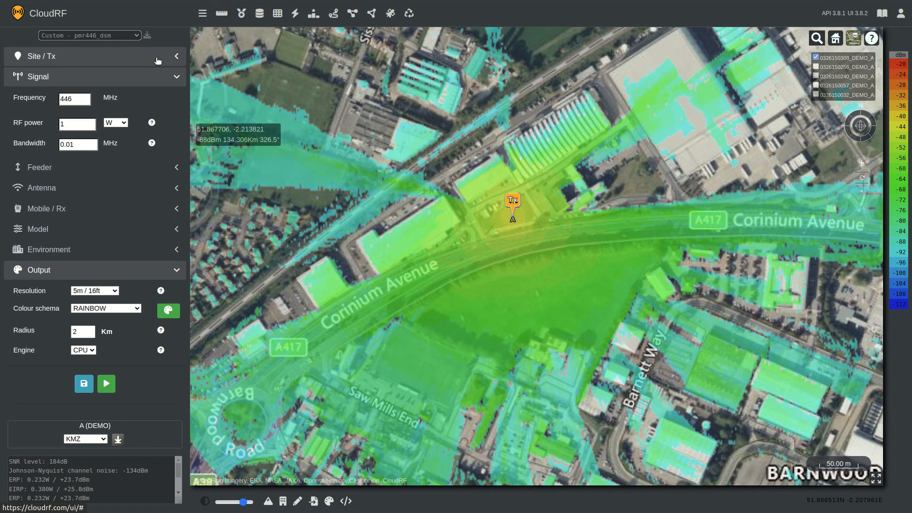
left_click(165, 80)
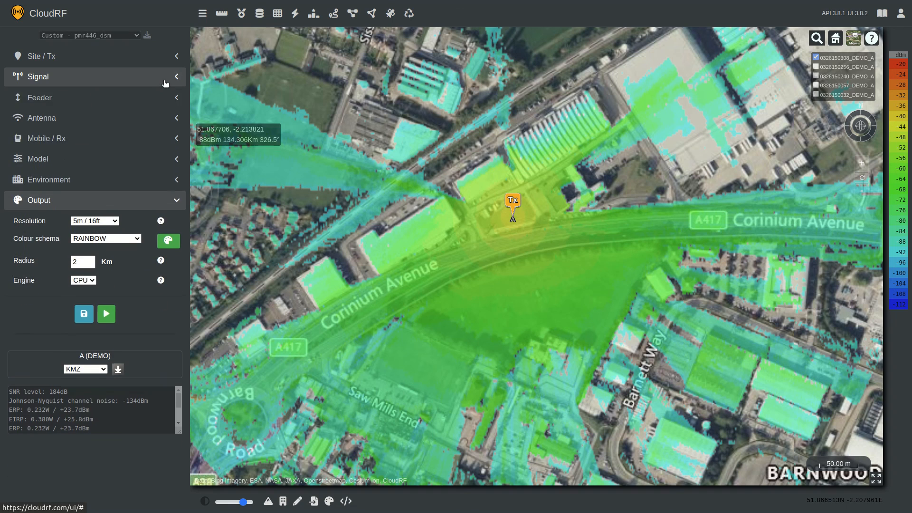
left_click(168, 199)
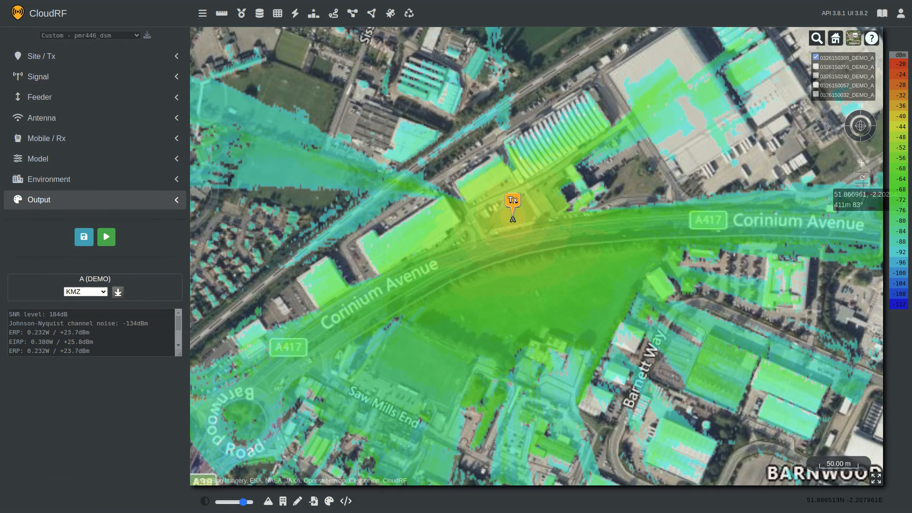